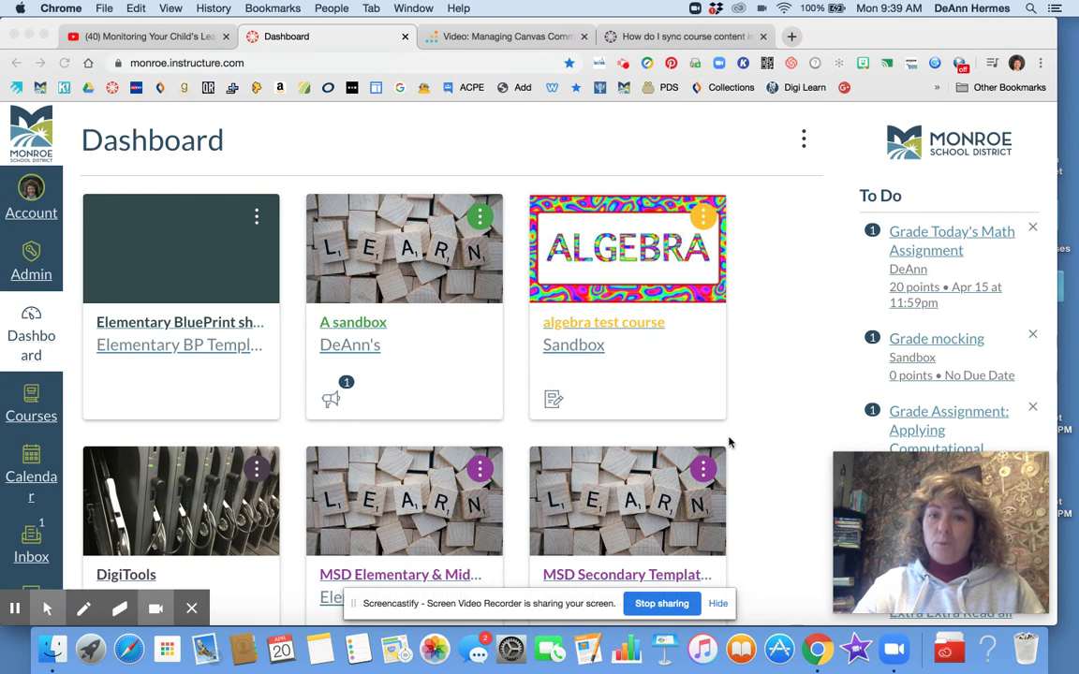
Open the DigiTools course from the dashboard.
scroll(691, 336, down, 2)
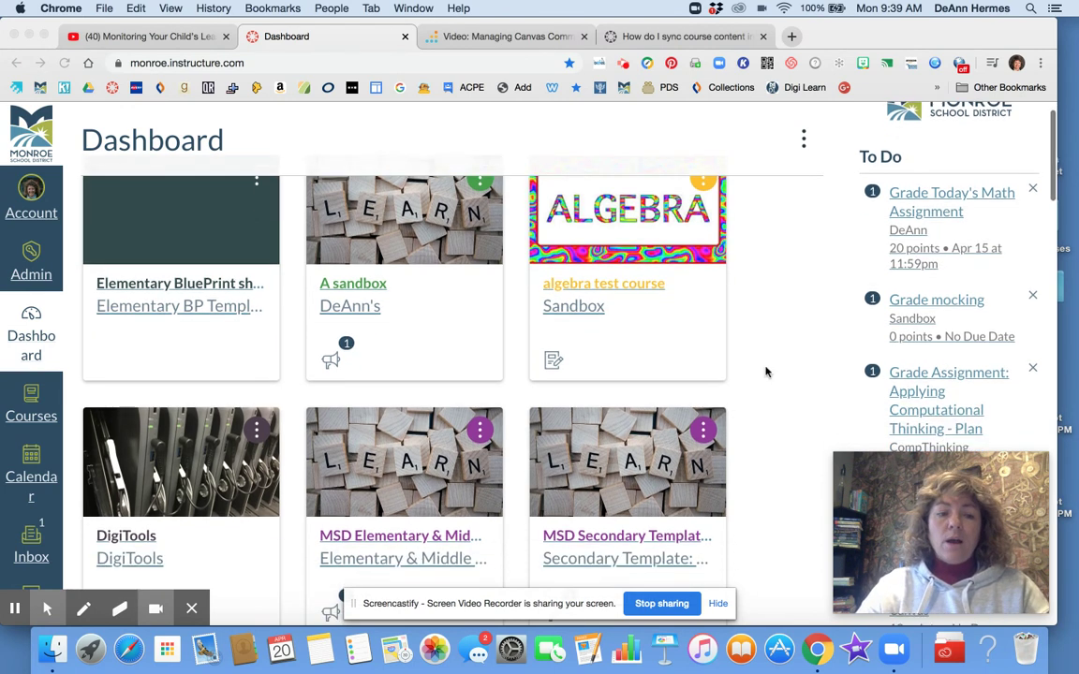
click(136, 538)
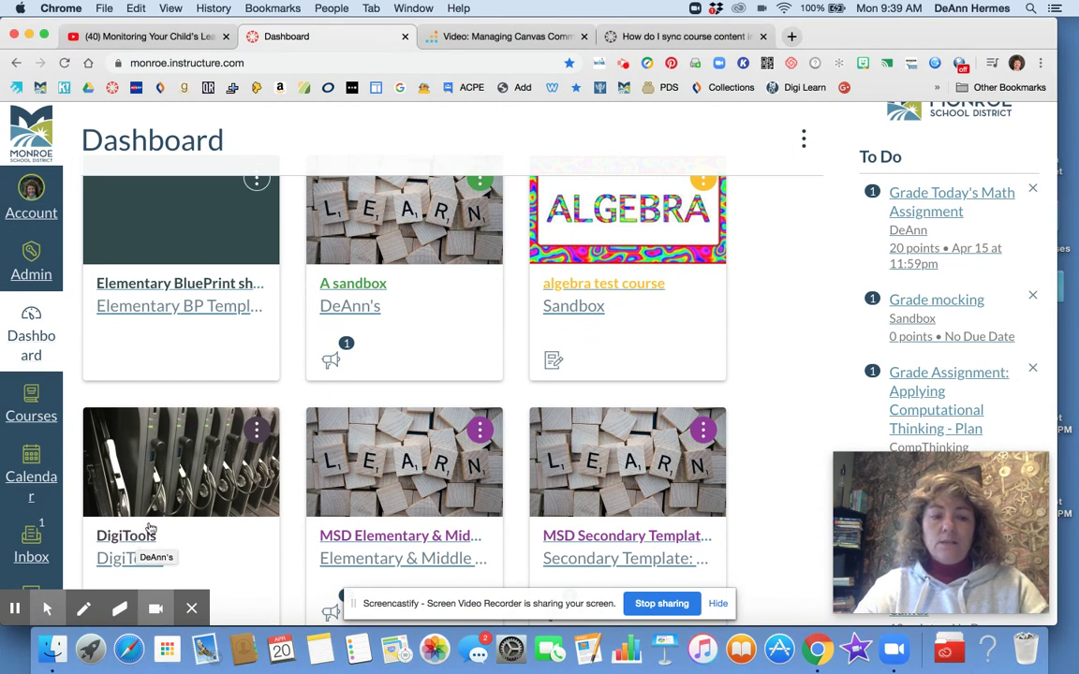
click(170, 441)
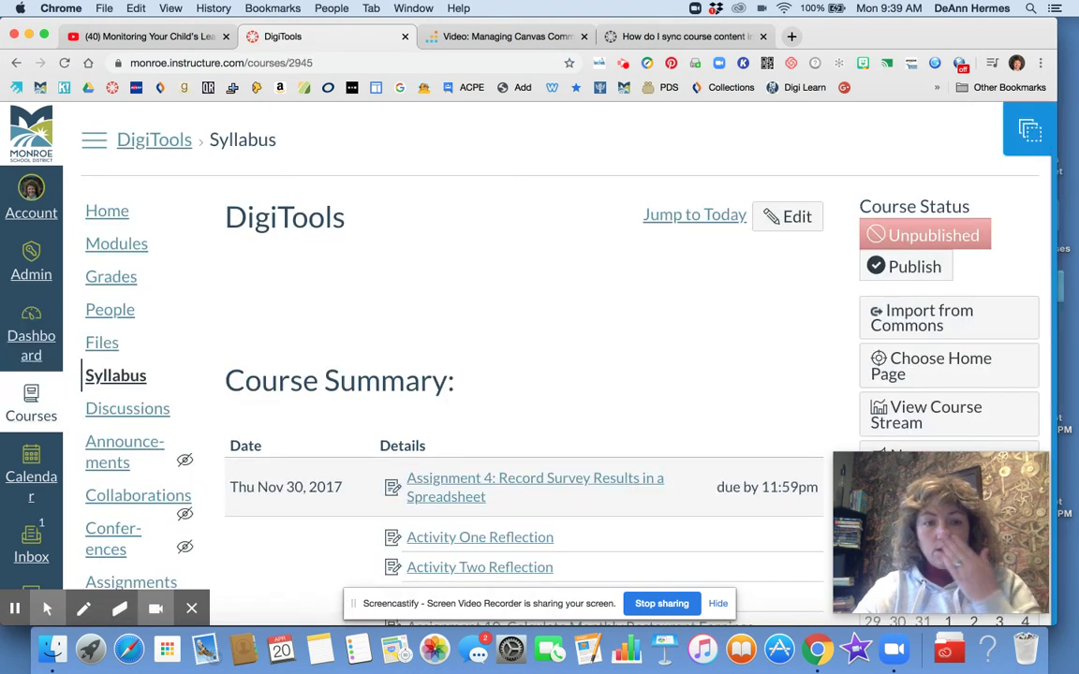
click(111, 214)
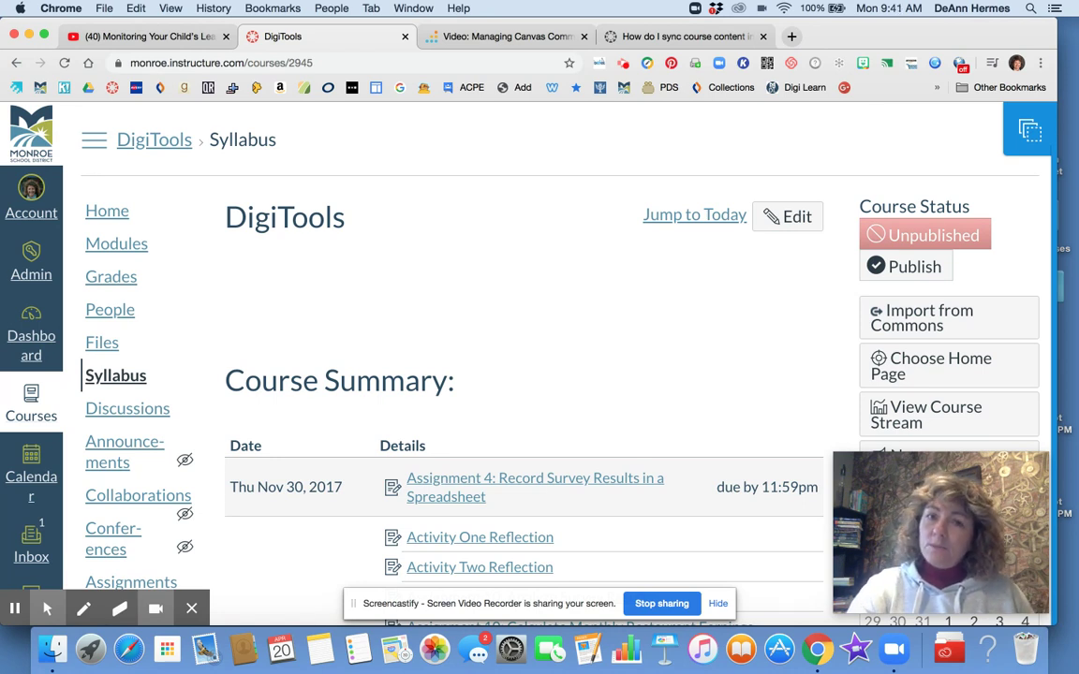
Open the Blueprint sidebar of the DigiTools course and display its course associations.
click(1032, 130)
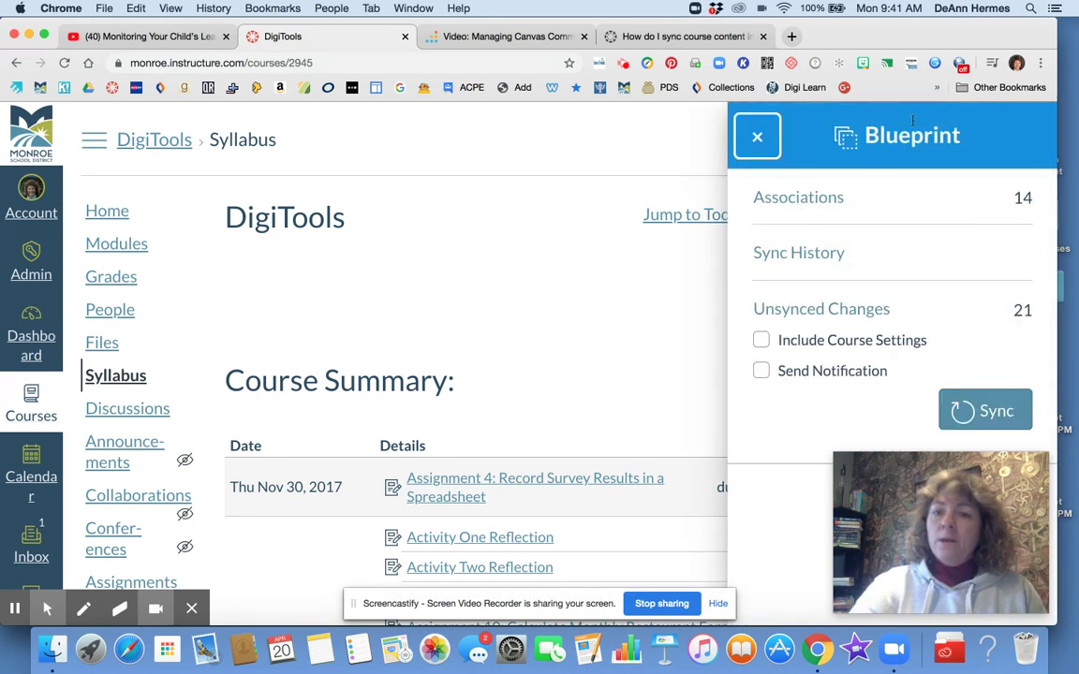
click(757, 137)
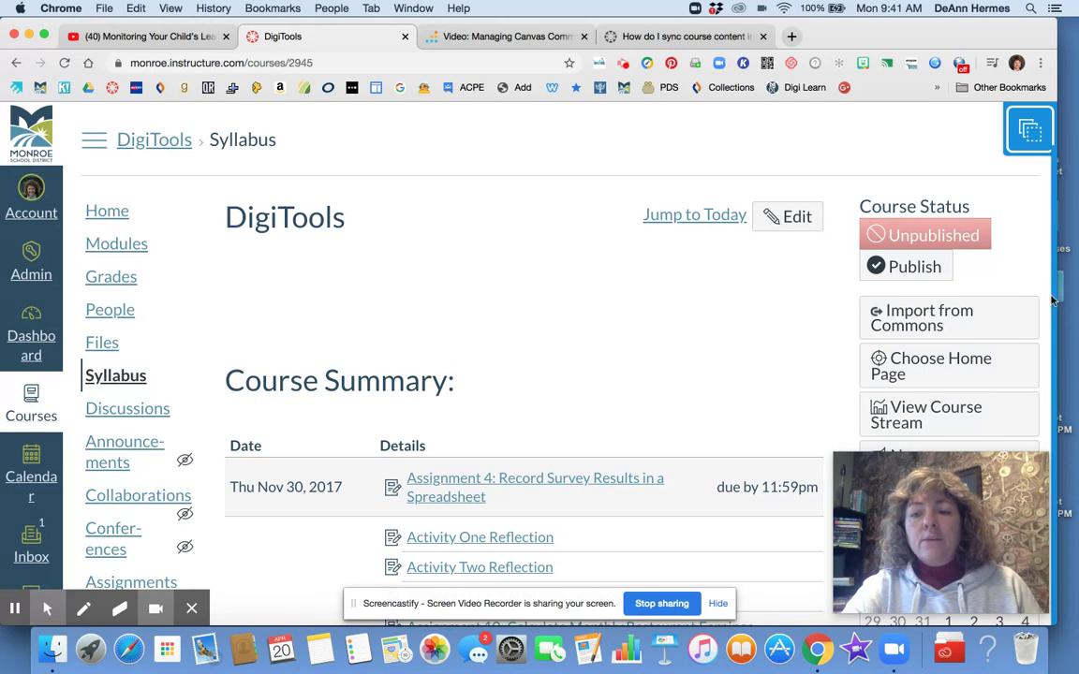
click(1030, 135)
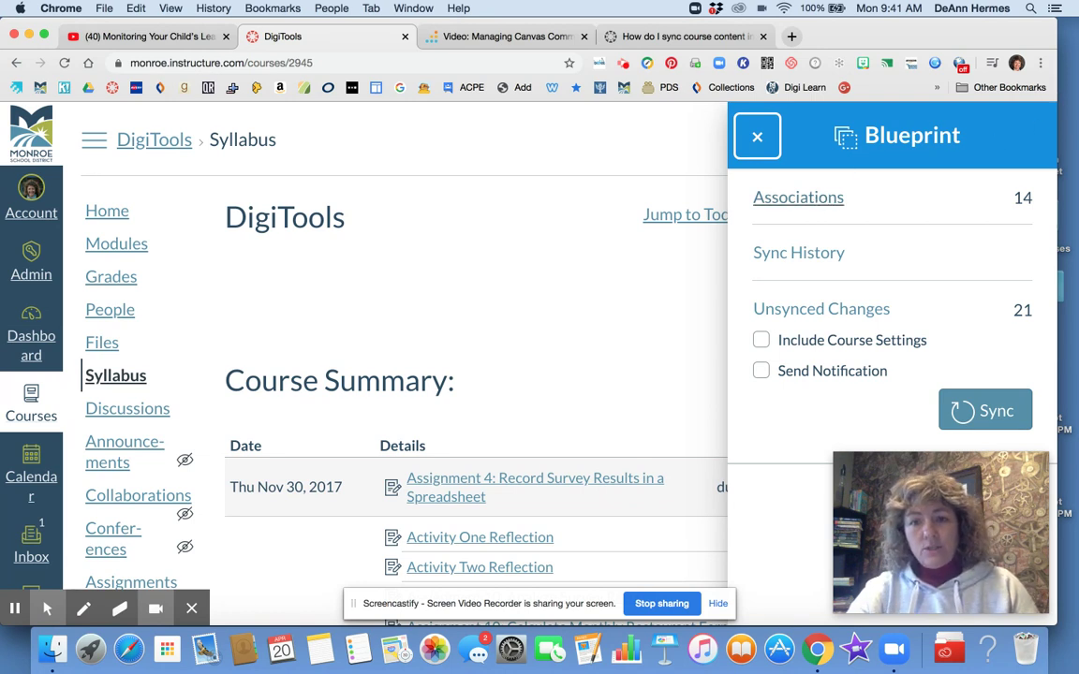
click(800, 201)
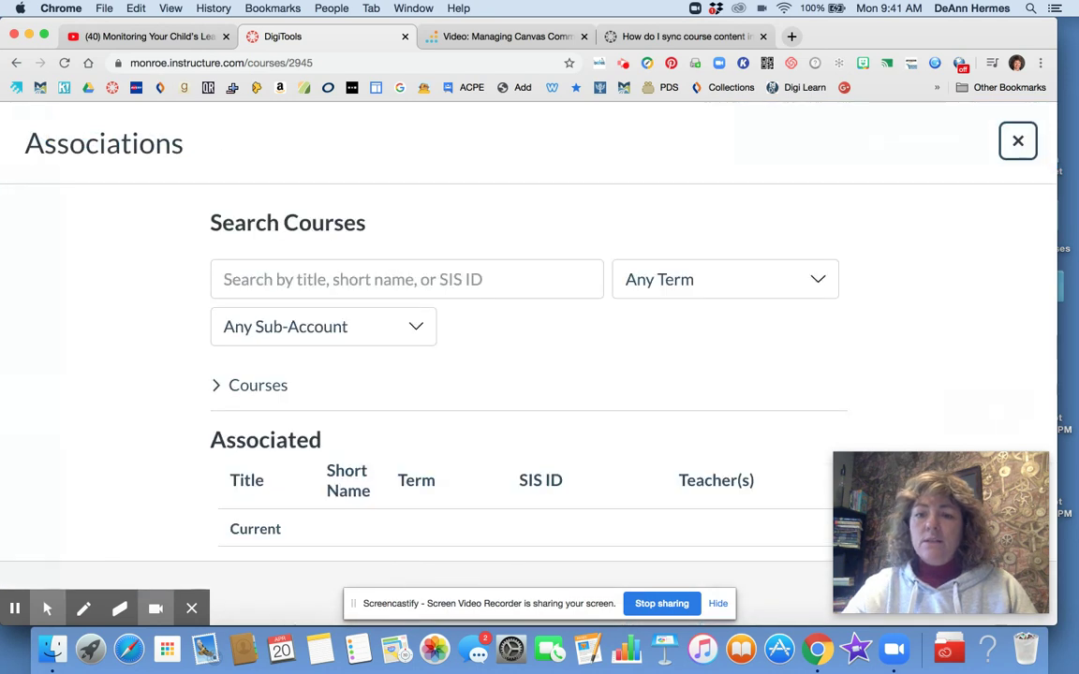
Examine the titles, terms, SIS IDs and teachers of the courses associated with the blueprint, and close the associations list.
scroll(880, 314, down, 6)
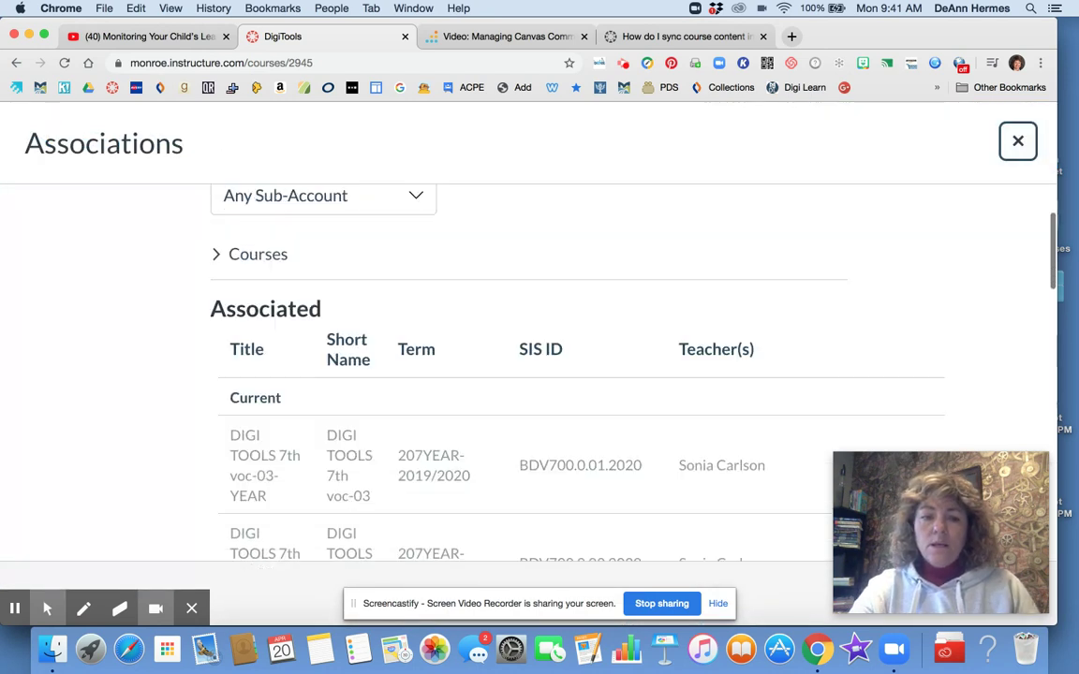
scroll(581, 375, down, 2)
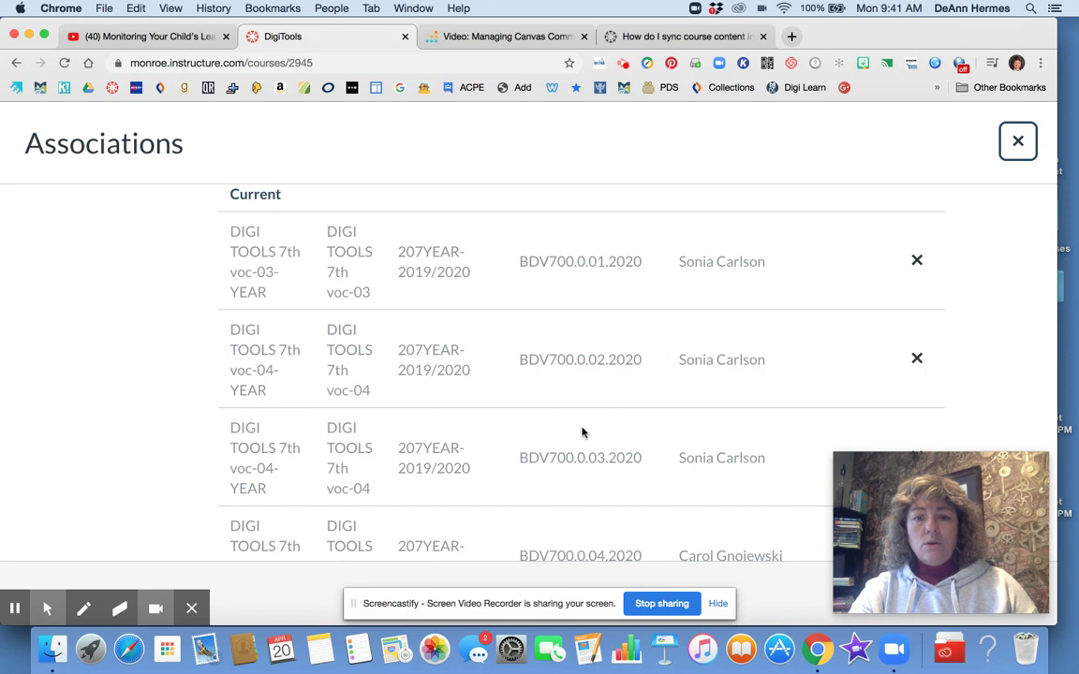
scroll(524, 386, down, 1)
scroll(581, 375, down, 6)
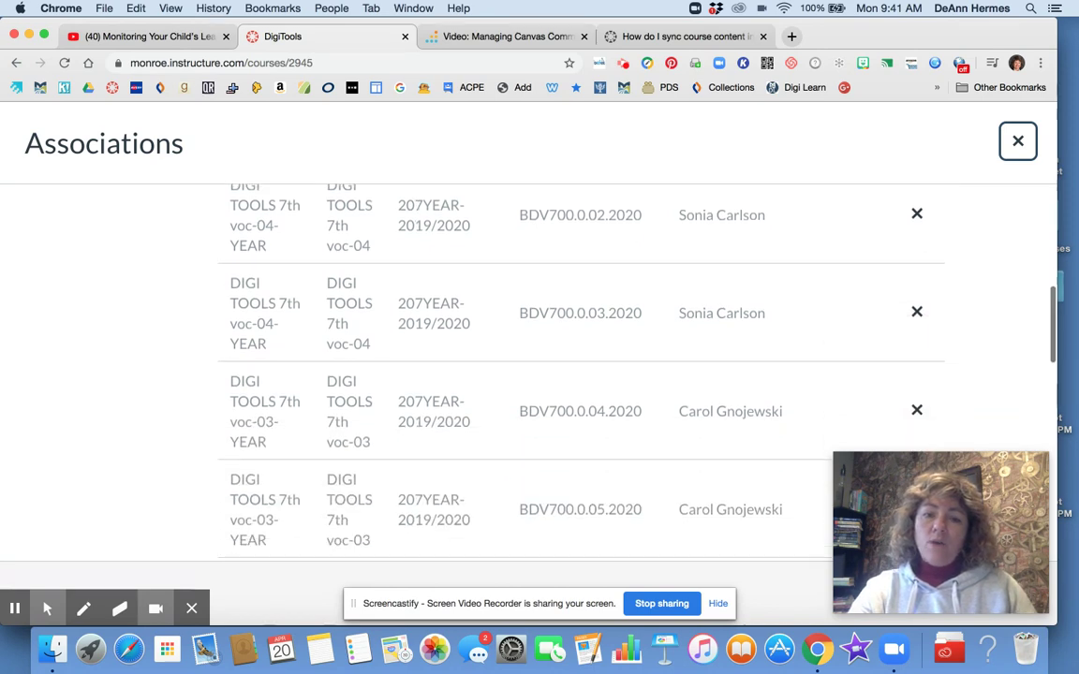
scroll(580, 375, down, 4)
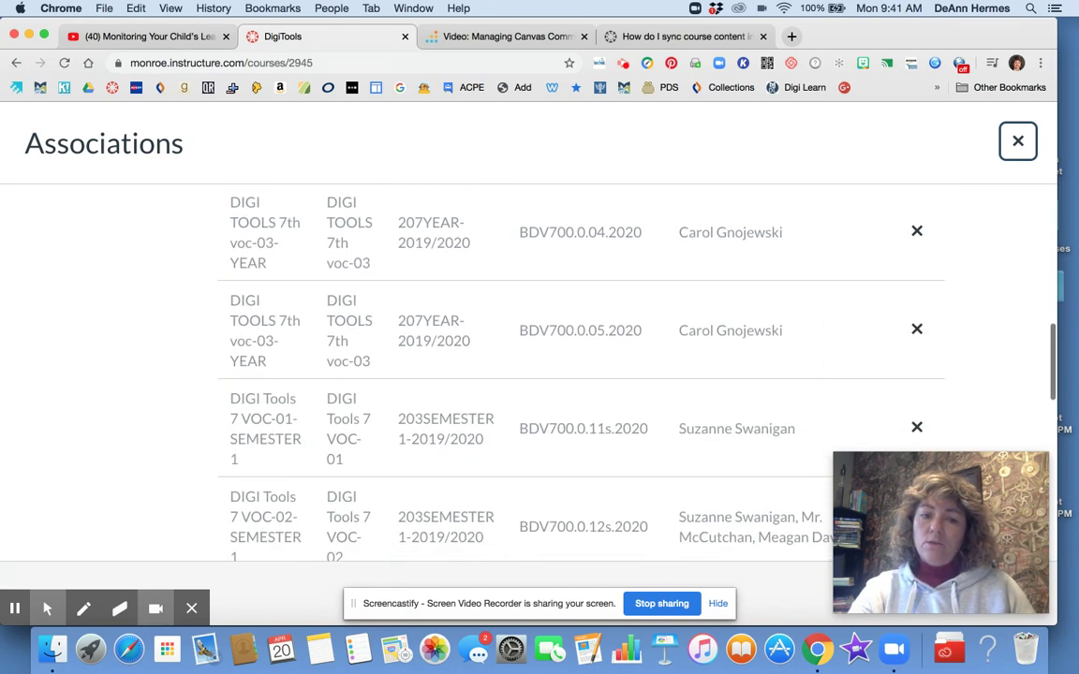
scroll(580, 375, down, 5)
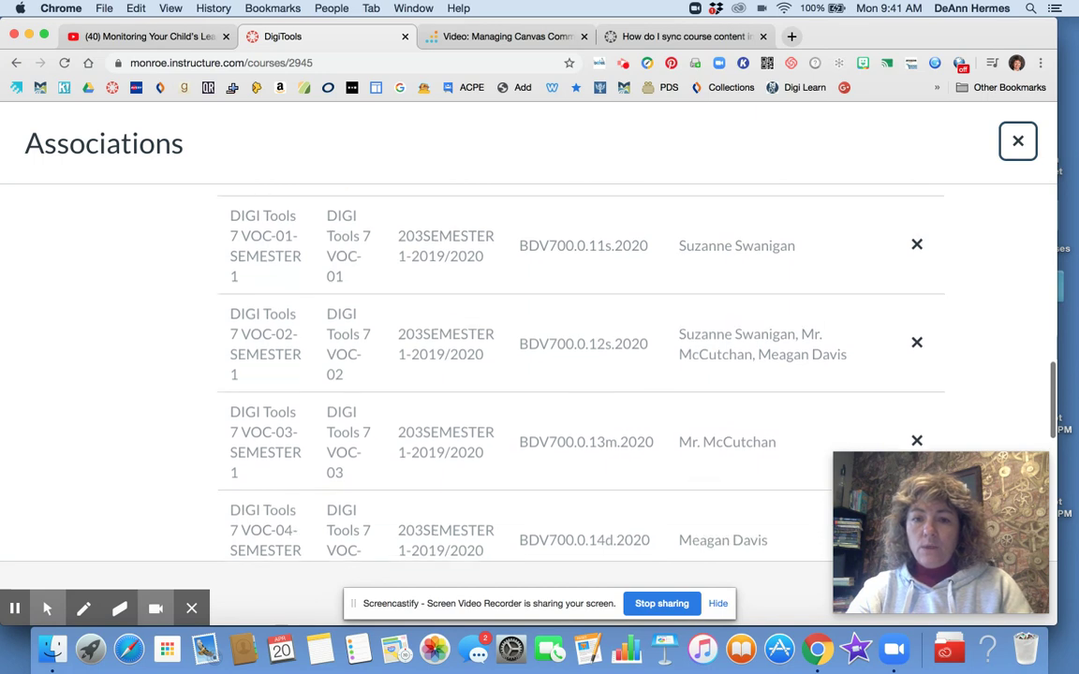
scroll(581, 375, down, 3)
scroll(580, 374, up, 12)
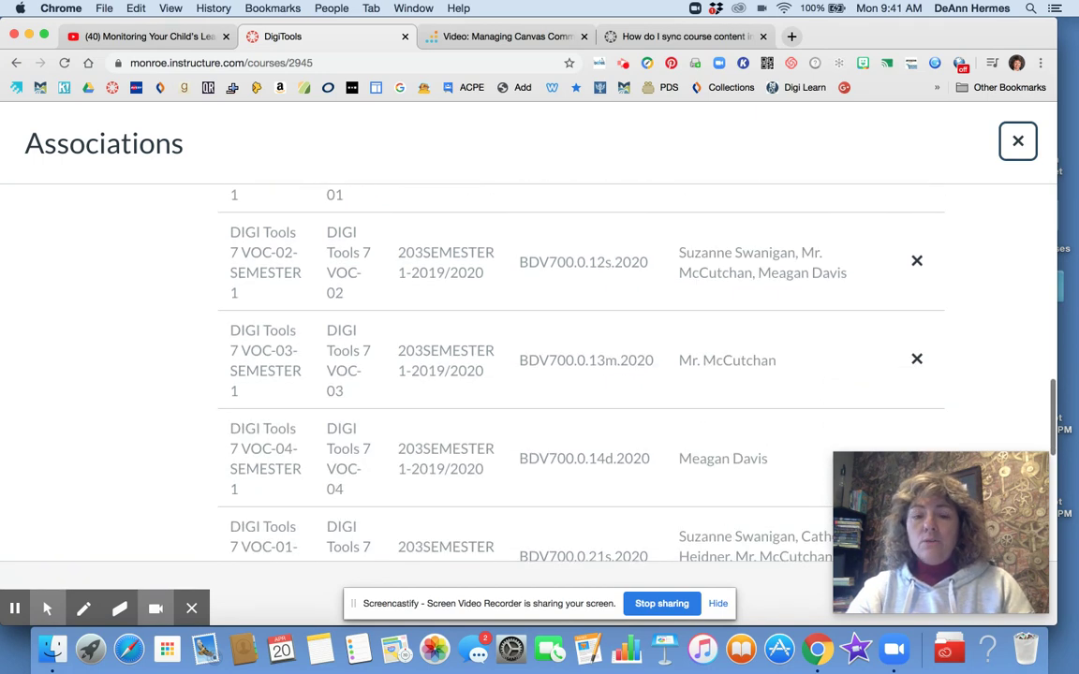
scroll(581, 375, up, 15)
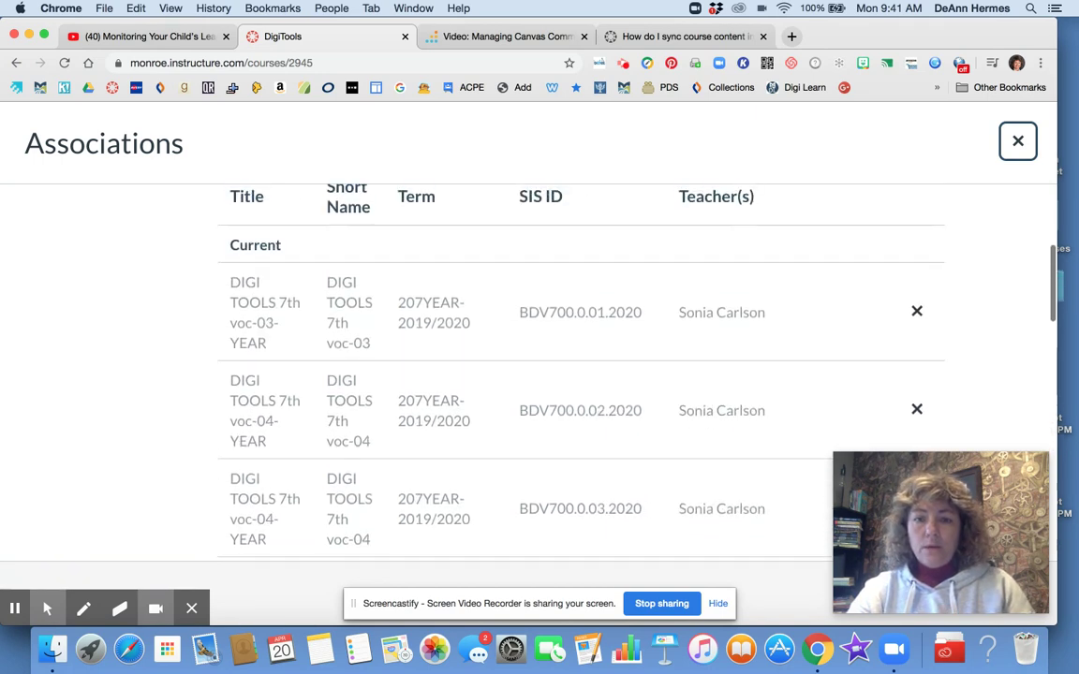
scroll(581, 375, up, 2)
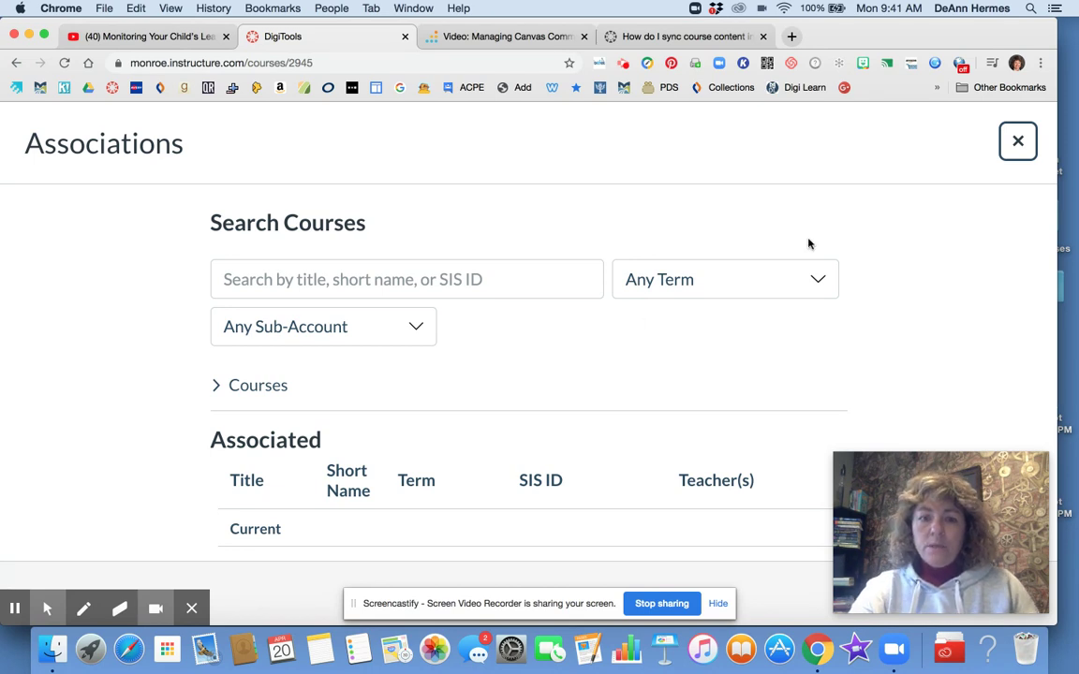
scroll(700, 387, down, 2)
scroll(630, 375, down, 5)
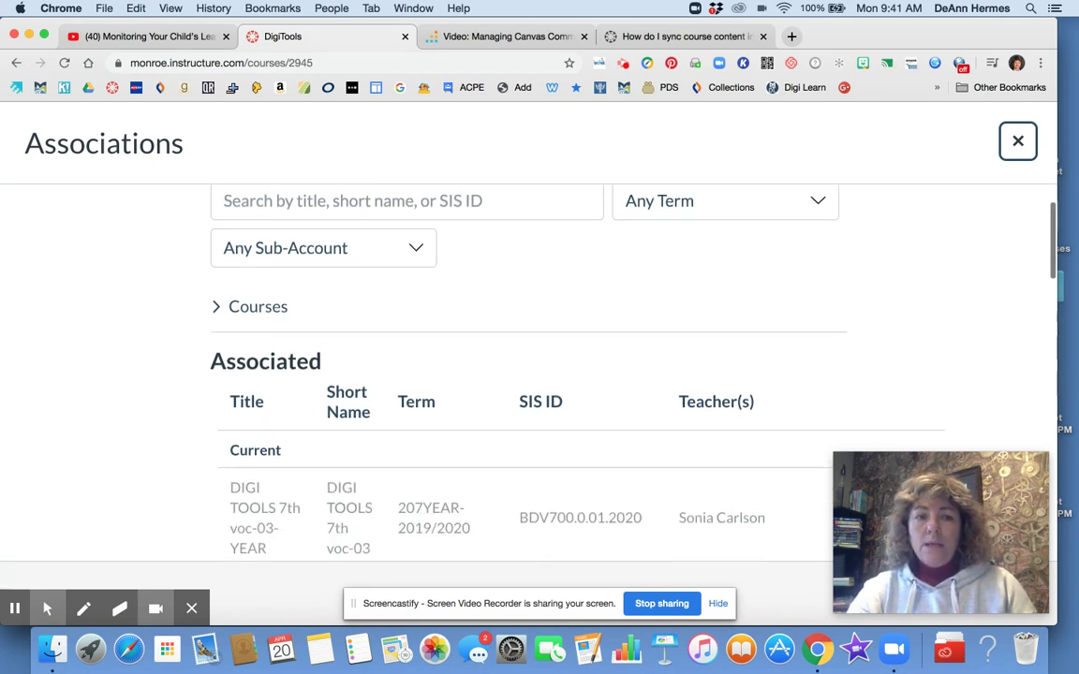
scroll(581, 374, down, 4)
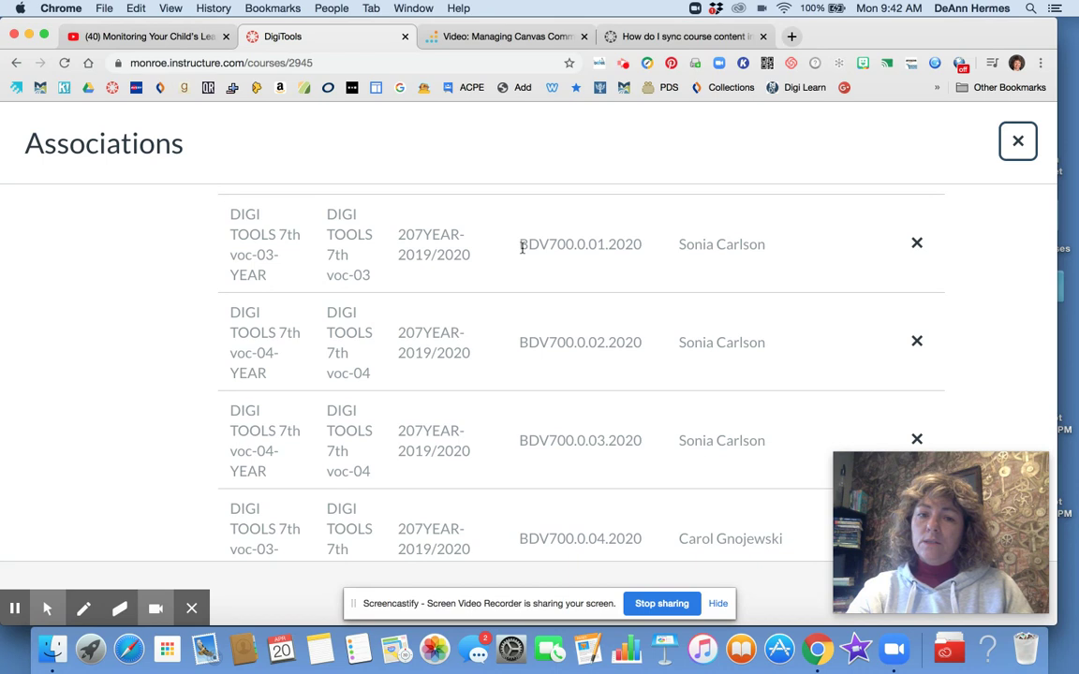
scroll(683, 365, down, 5)
scroll(682, 375, down, 10)
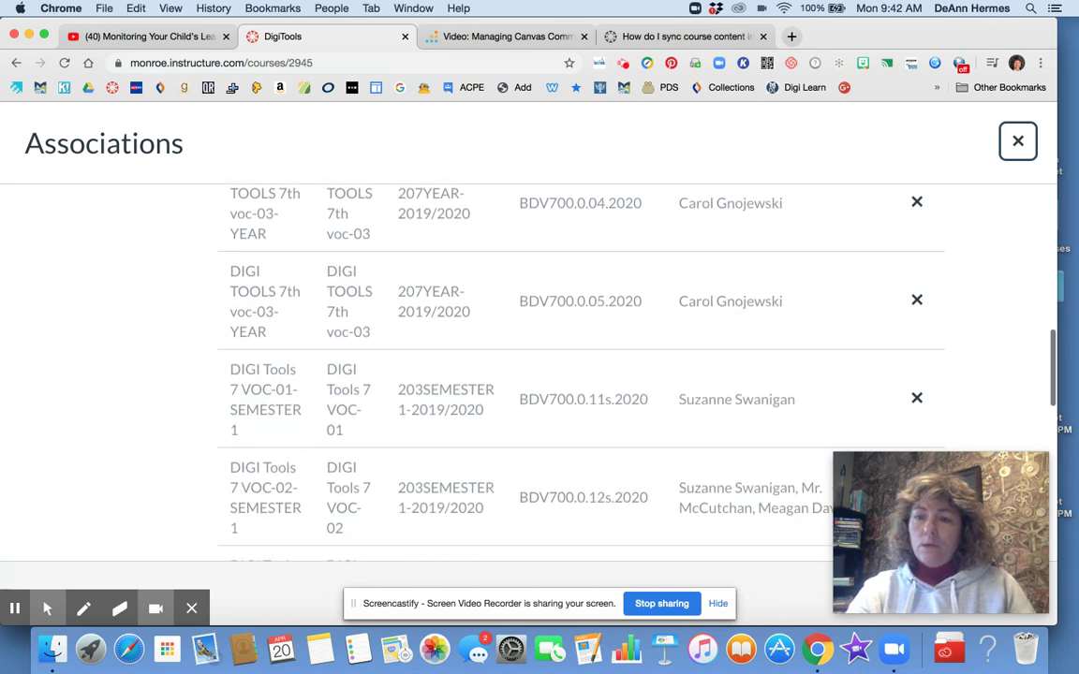
scroll(682, 375, up, 20)
scroll(524, 374, up, 3)
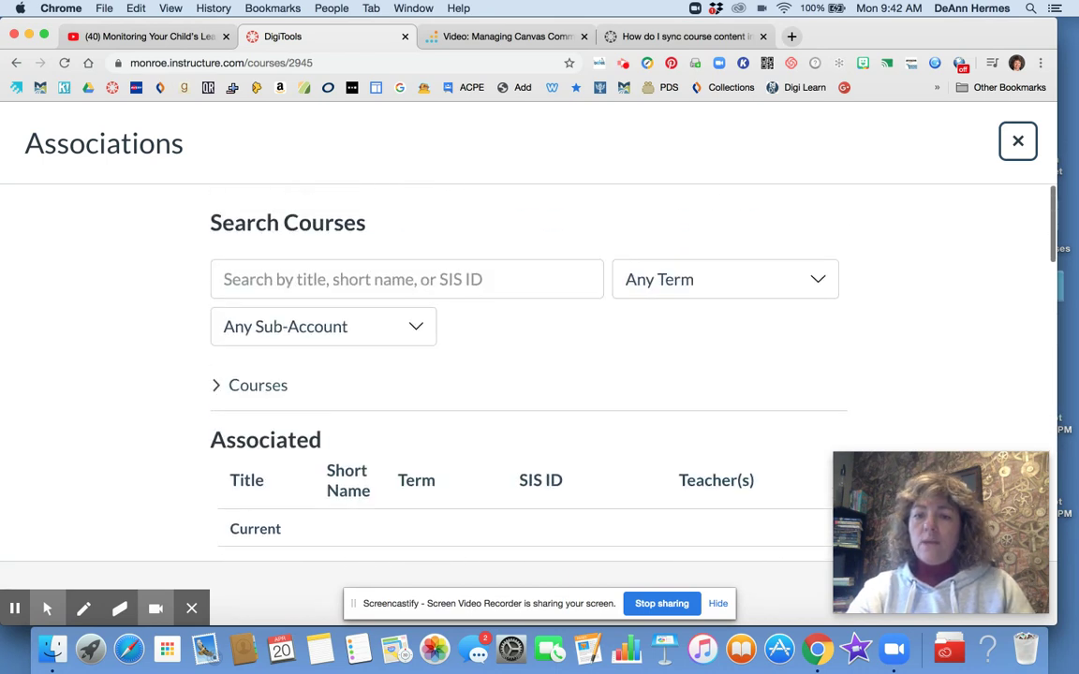
click(1018, 145)
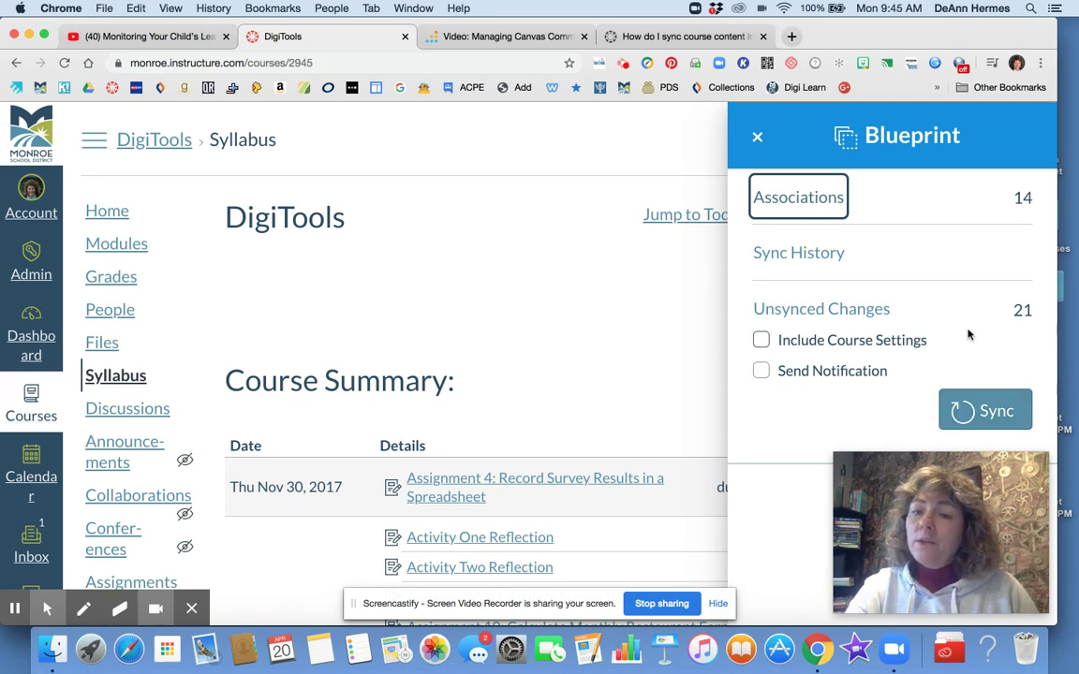
Review which assignments are listed under the blueprint's unsynced changes, and close the list and the Blueprint sidebar.
click(872, 309)
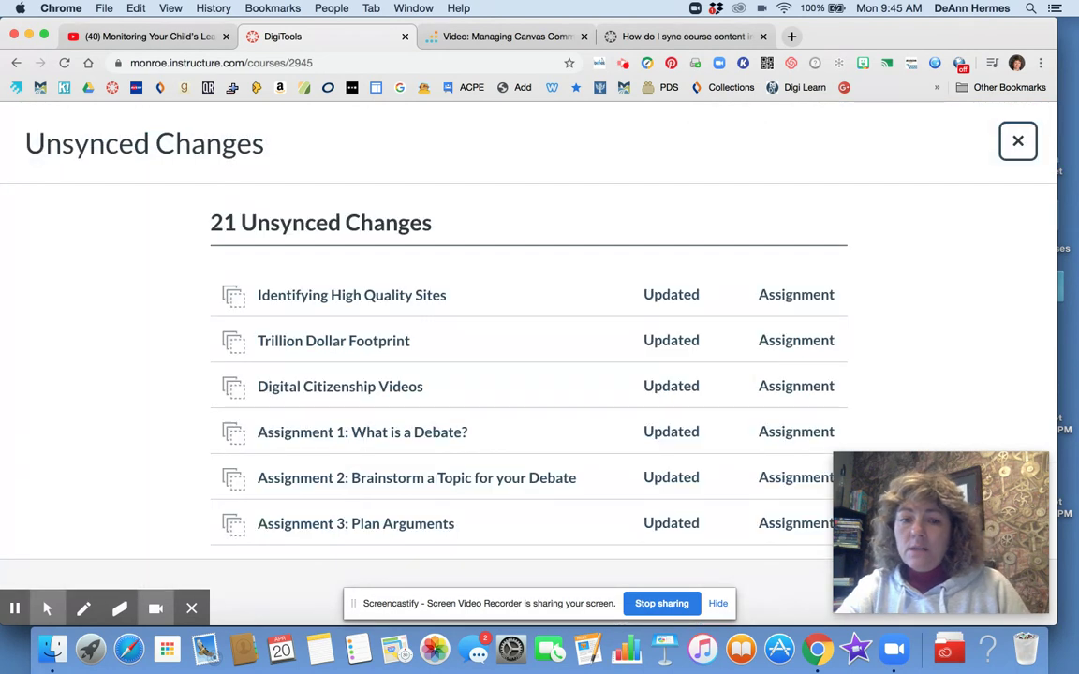
scroll(927, 320, down, 2)
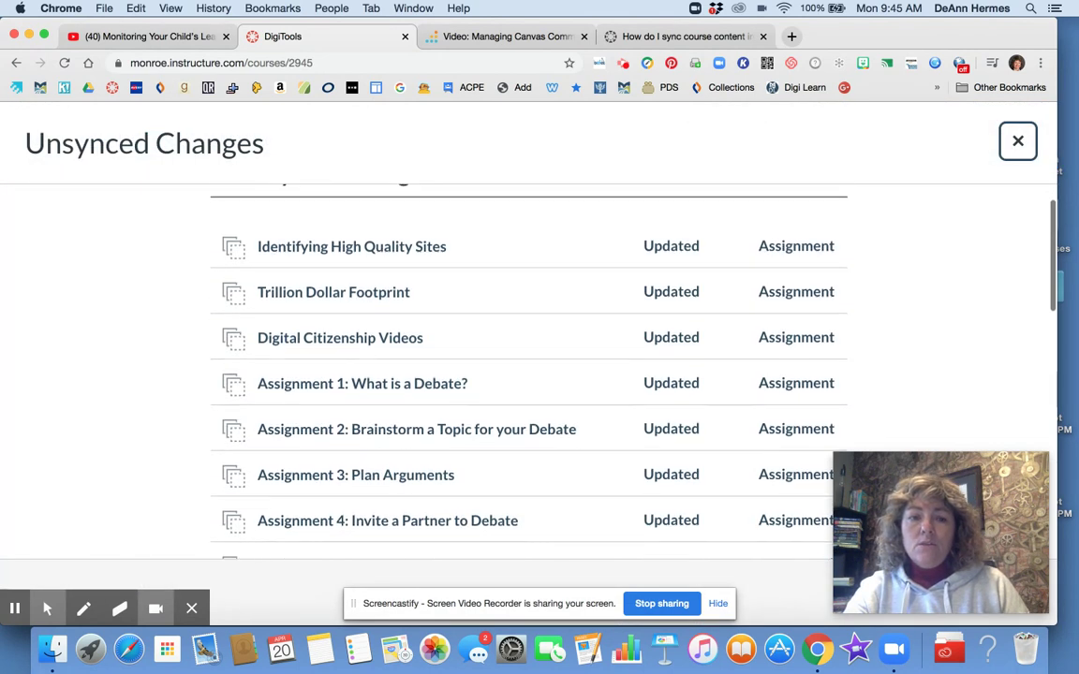
scroll(529, 374, down, 1)
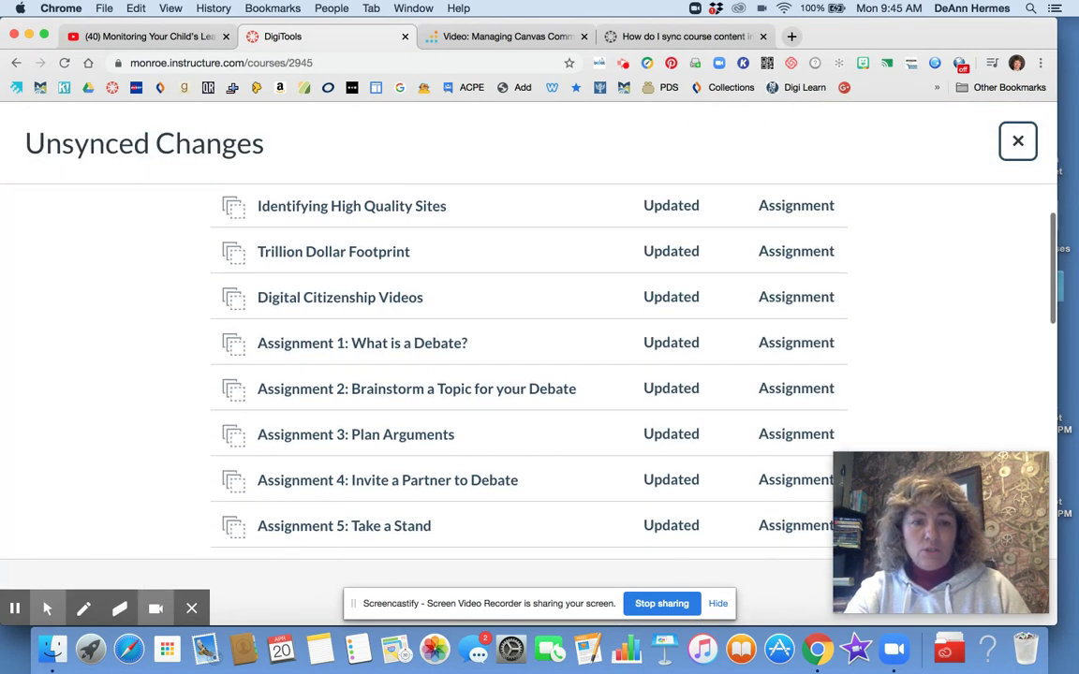
scroll(716, 345, down, 2)
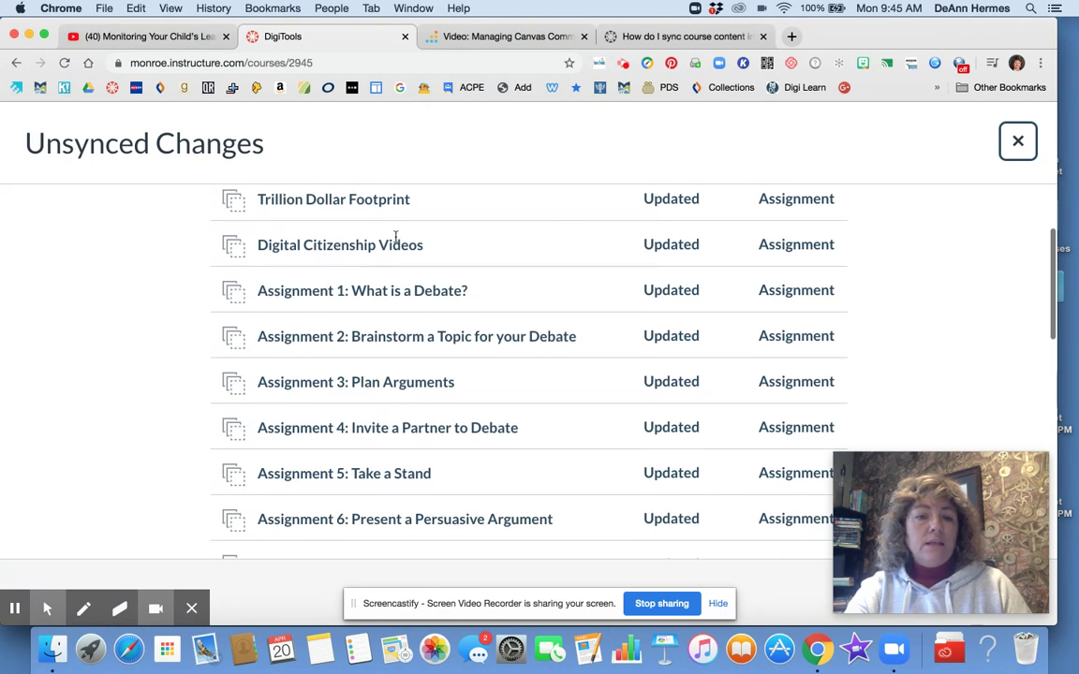
scroll(712, 219, up, 1)
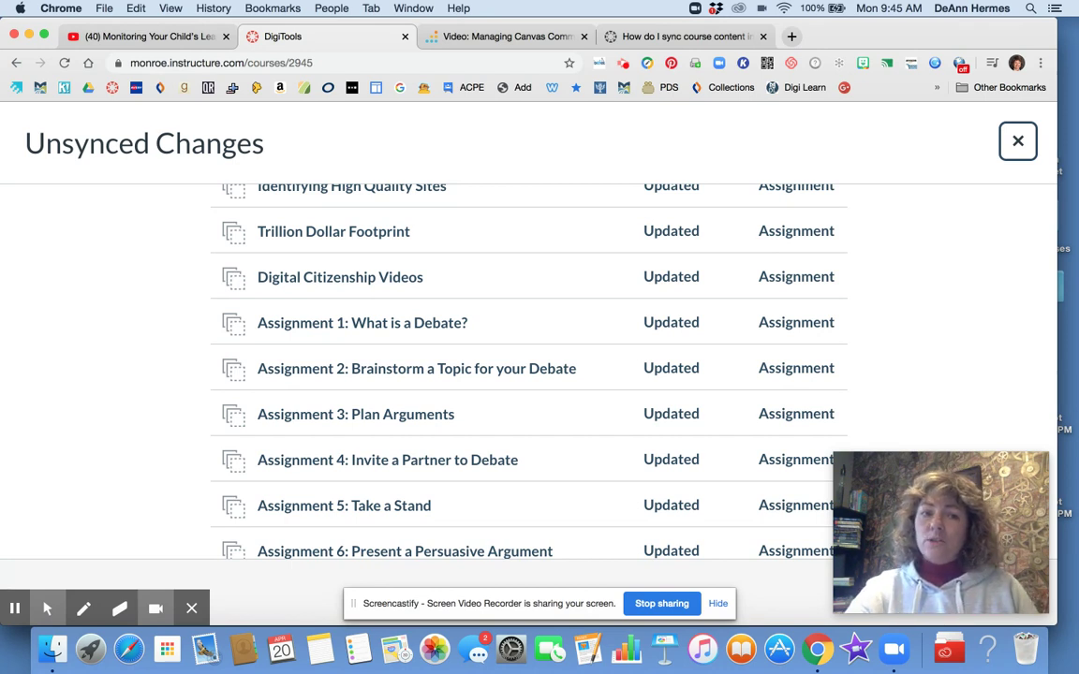
scroll(708, 318, down, 2)
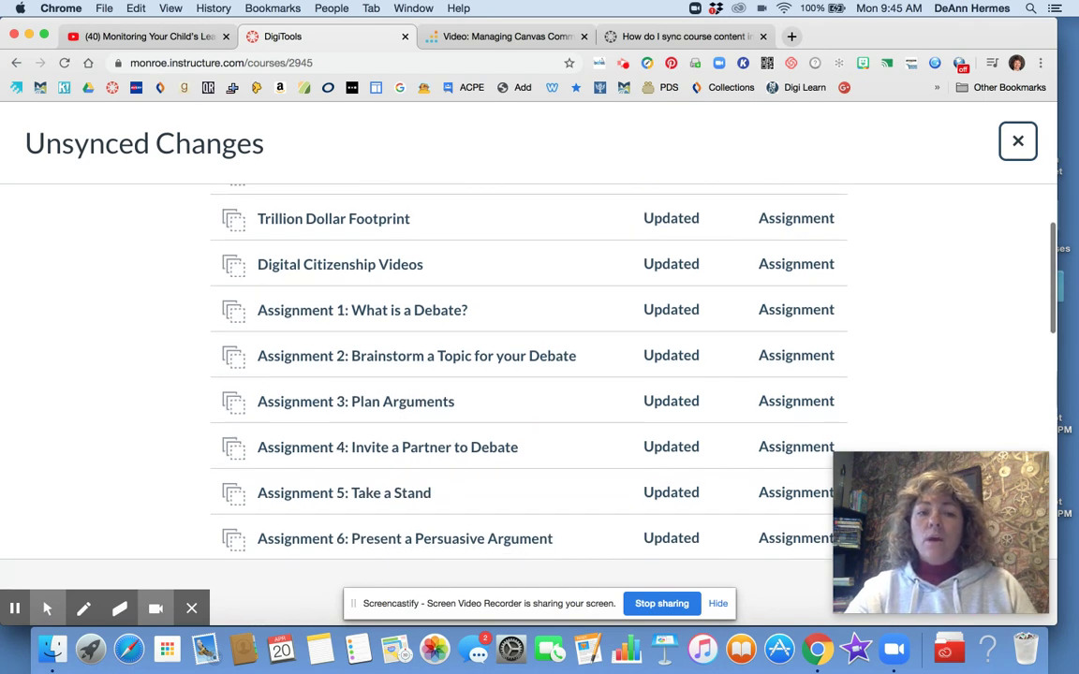
scroll(529, 370, down, 1)
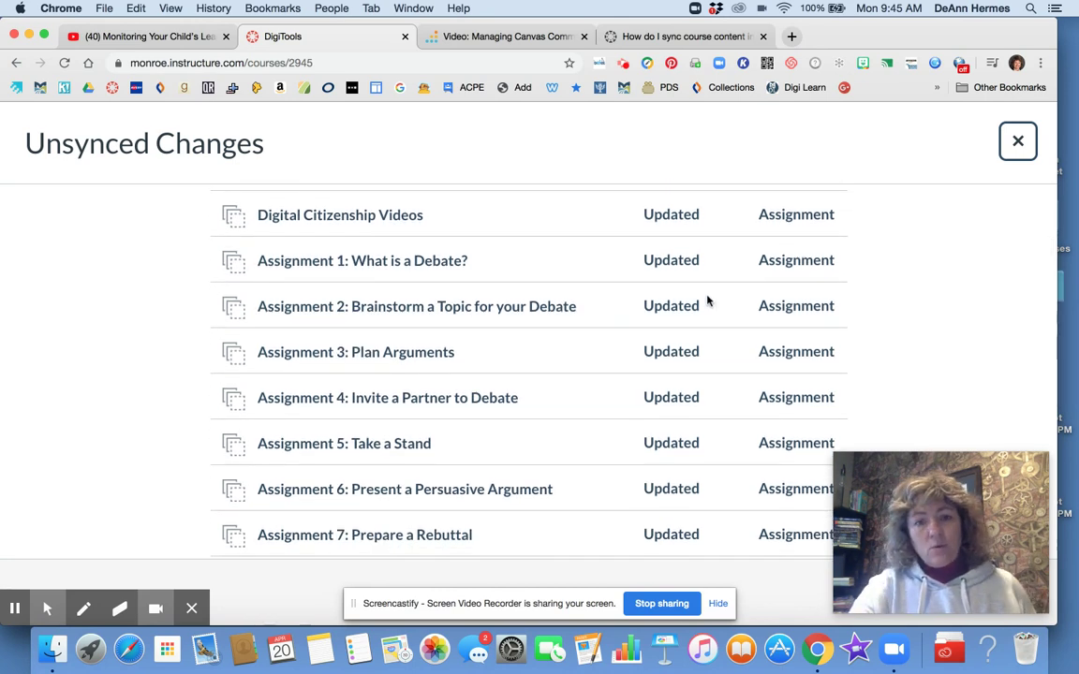
scroll(698, 305, up, 3)
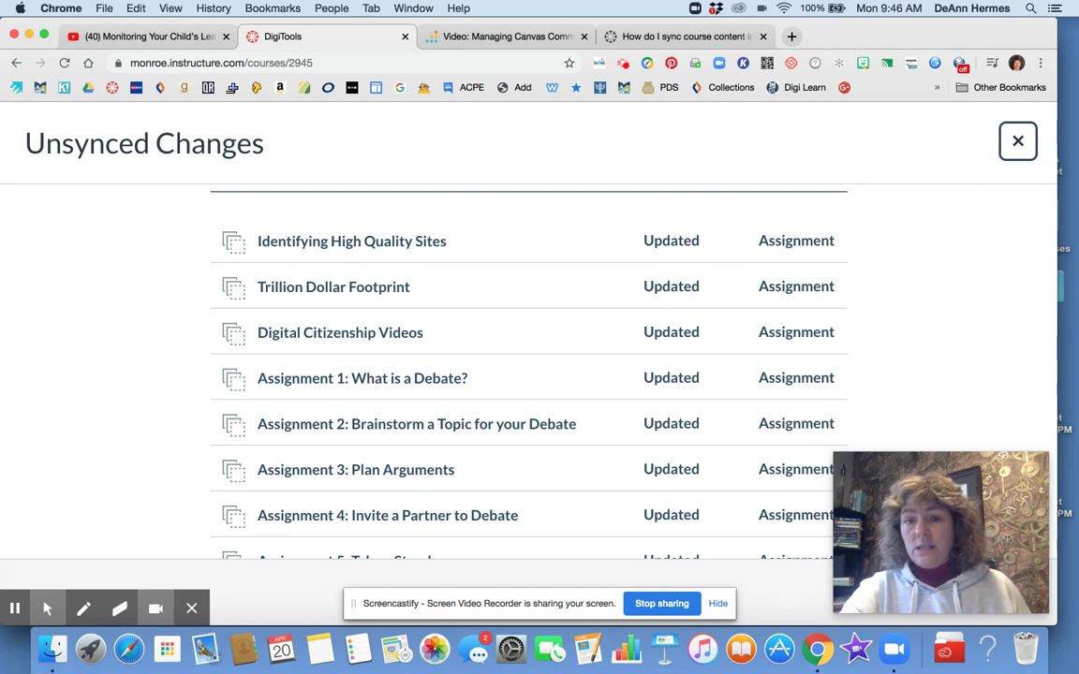
click(1023, 138)
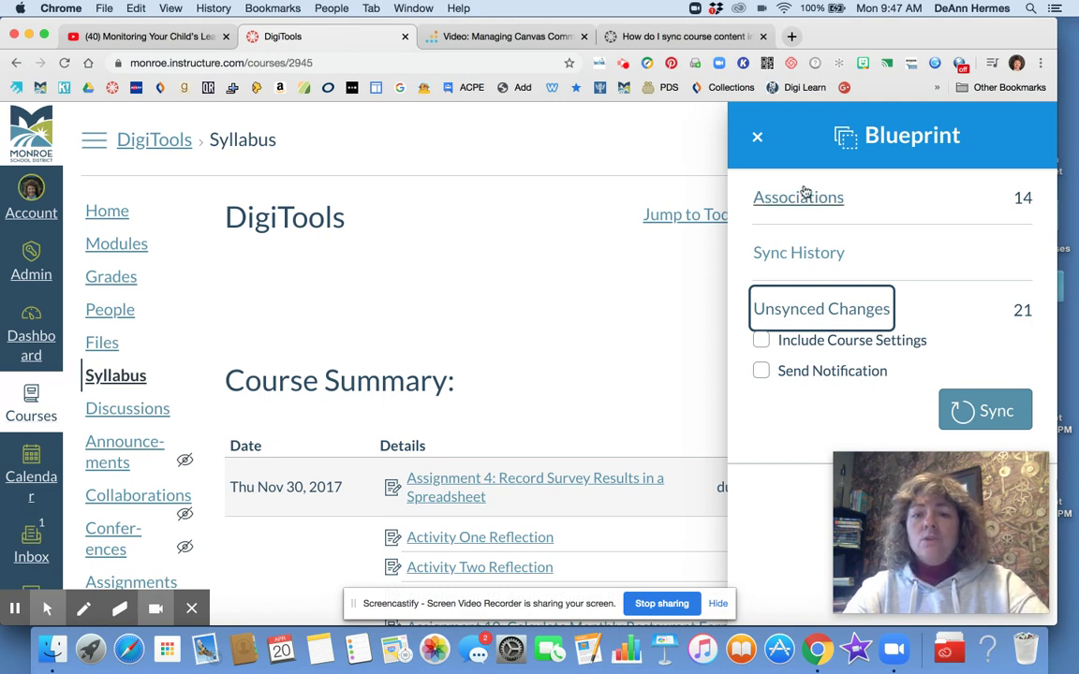
click(759, 137)
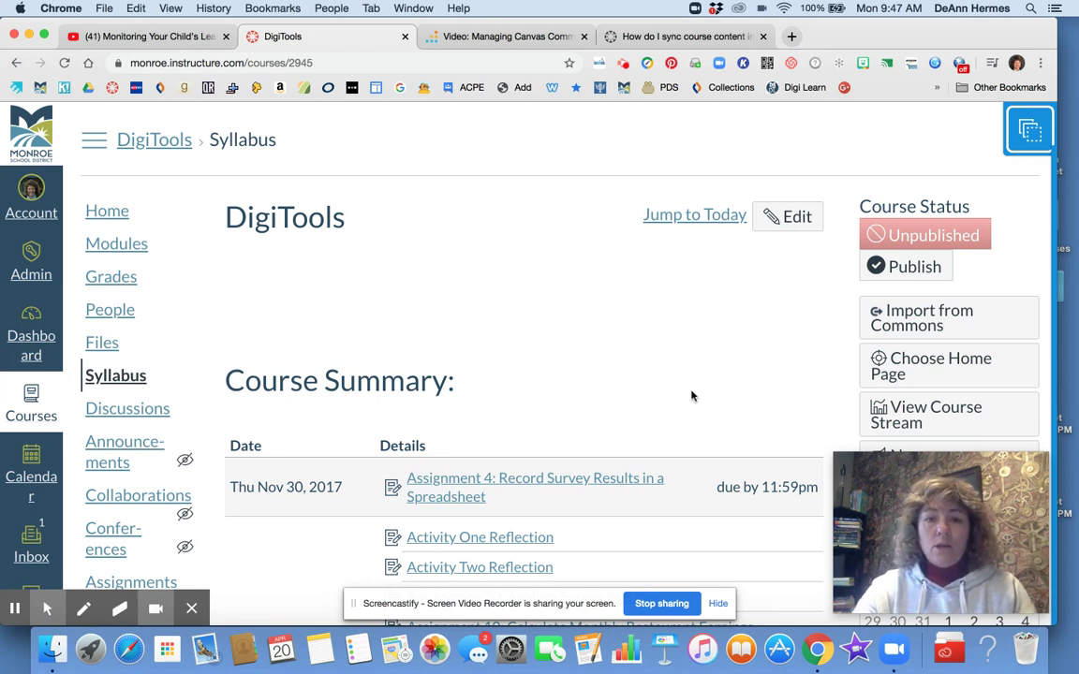
Open the course's Modules page and look over the assignments in the TechnoDebate module.
scroll(691, 344, down, 1)
scroll(524, 375, down, 5)
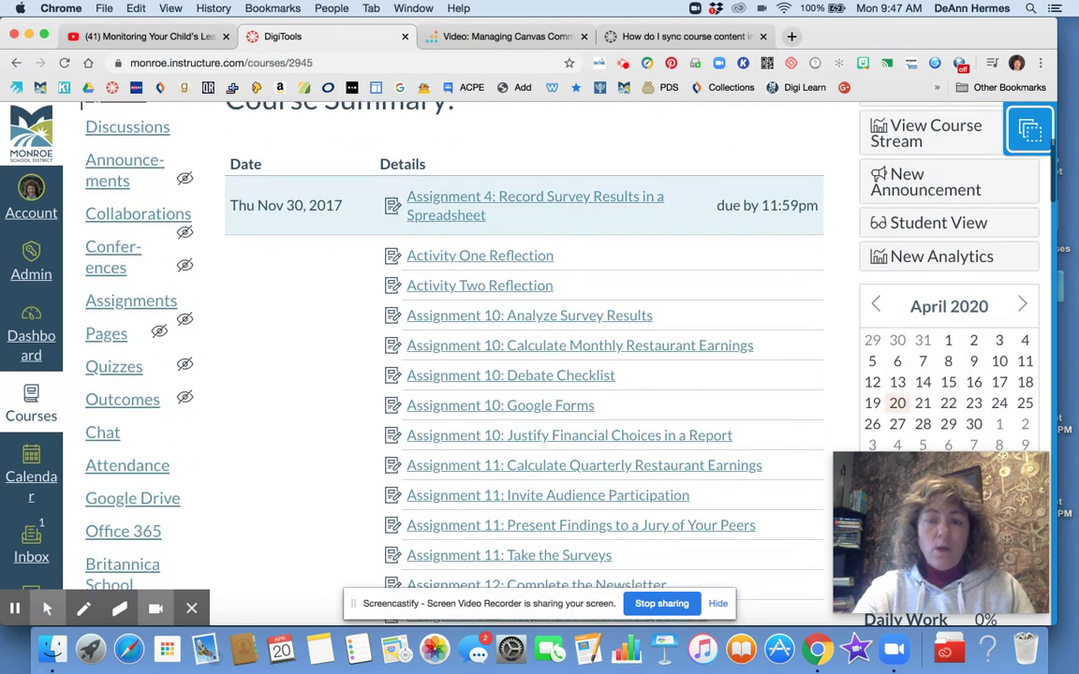
scroll(525, 375, up, 6)
click(116, 245)
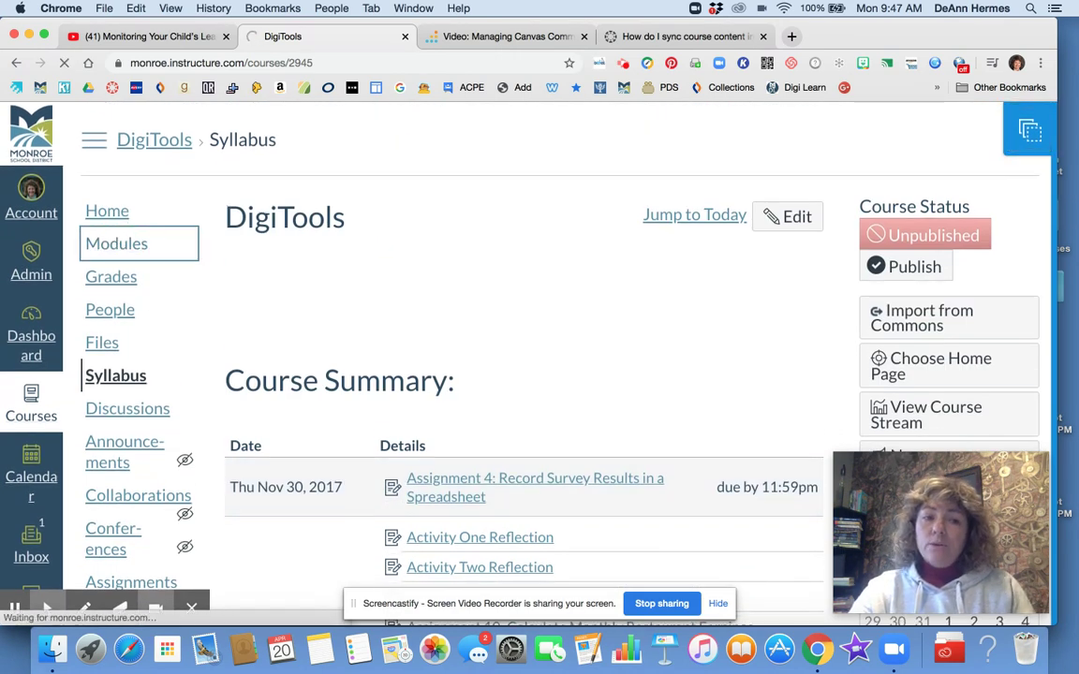
click(598, 374)
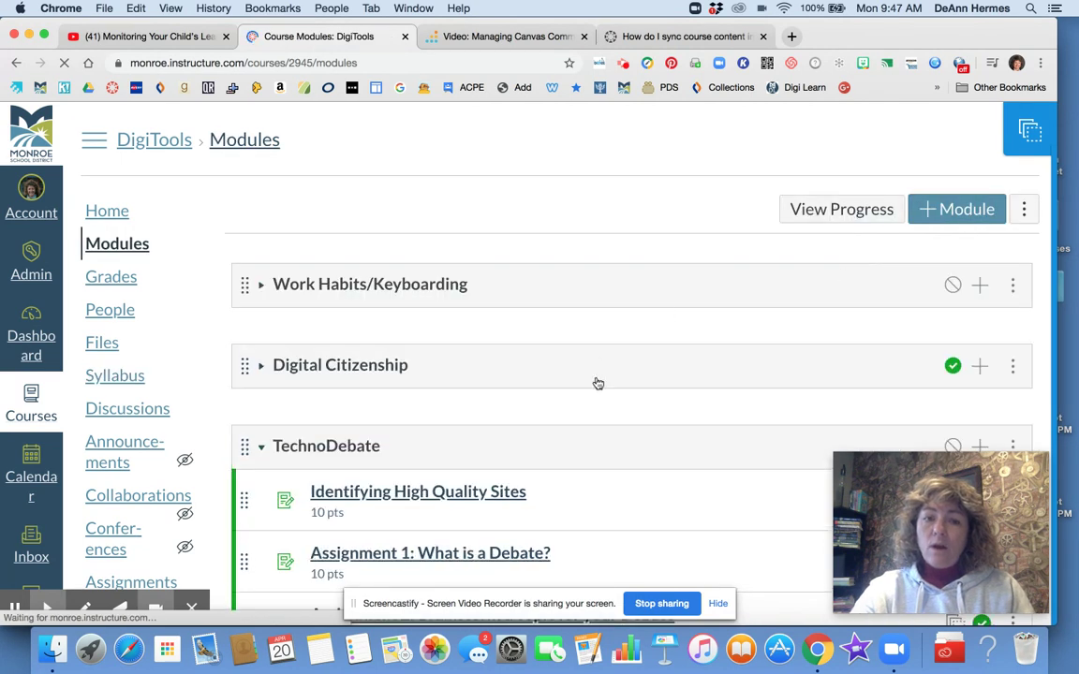
scroll(598, 384, down, 4)
scroll(597, 384, up, 1)
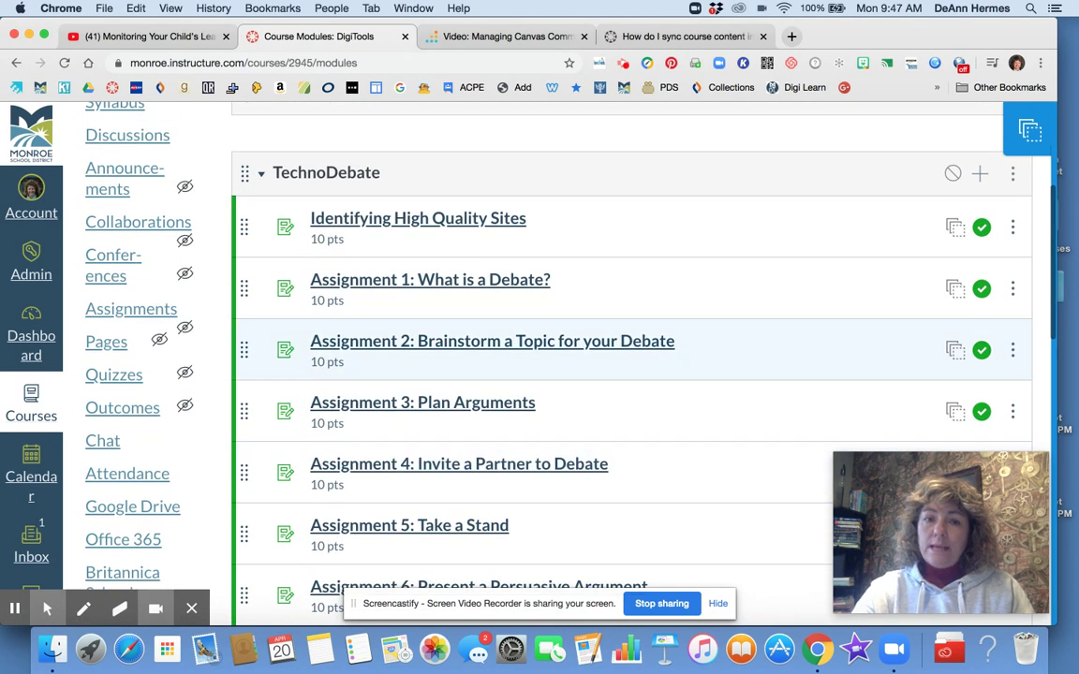
Collapse the TechnoDebate module and look over the list of modules in the DigiTools course.
click(264, 184)
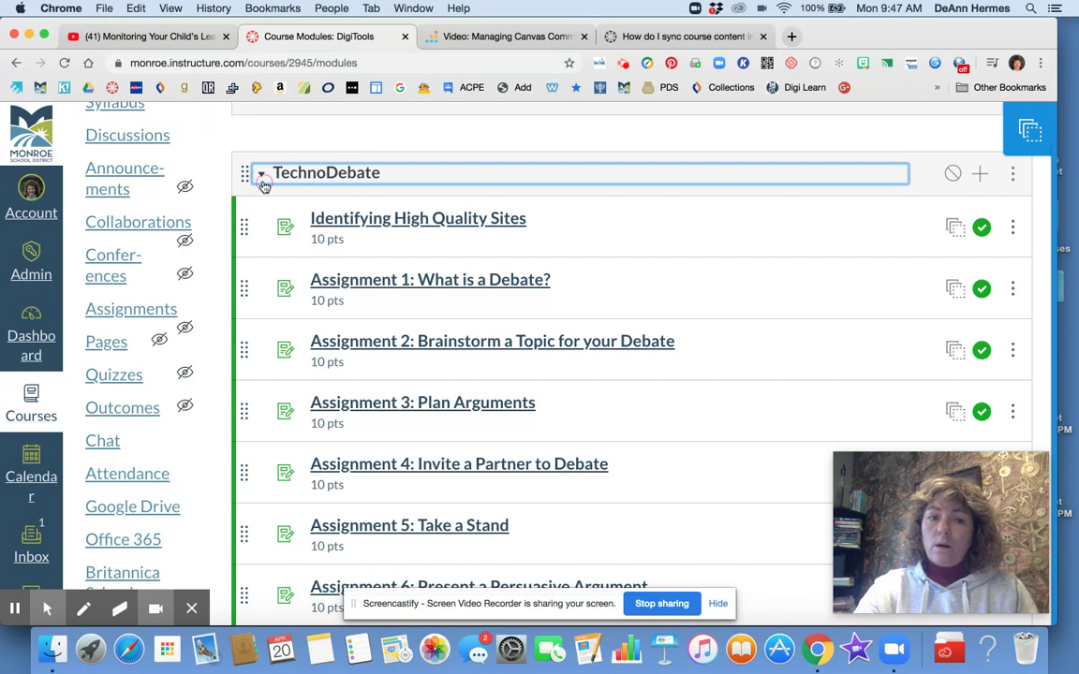
scroll(511, 148, up, 5)
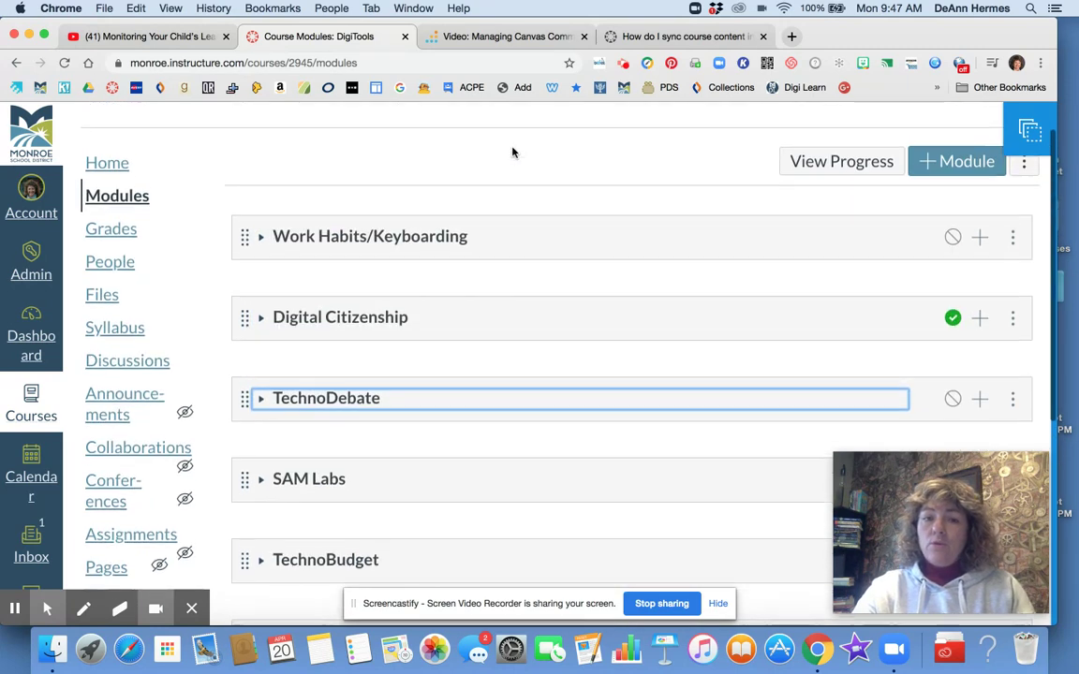
scroll(512, 152, up, 1)
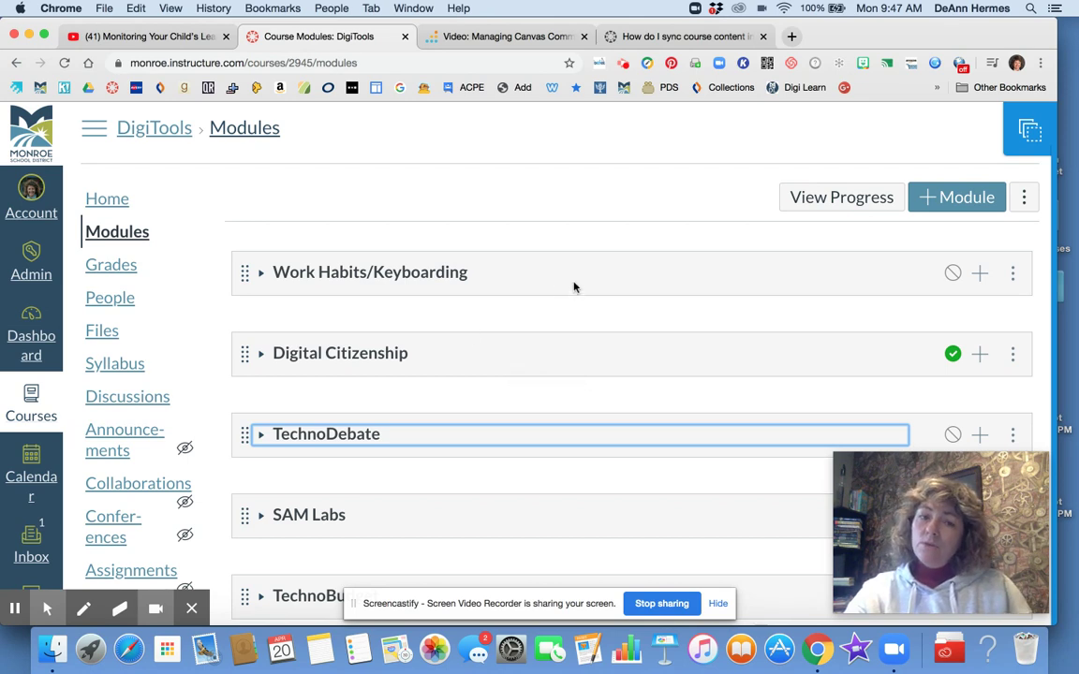
scroll(626, 198, down, 2)
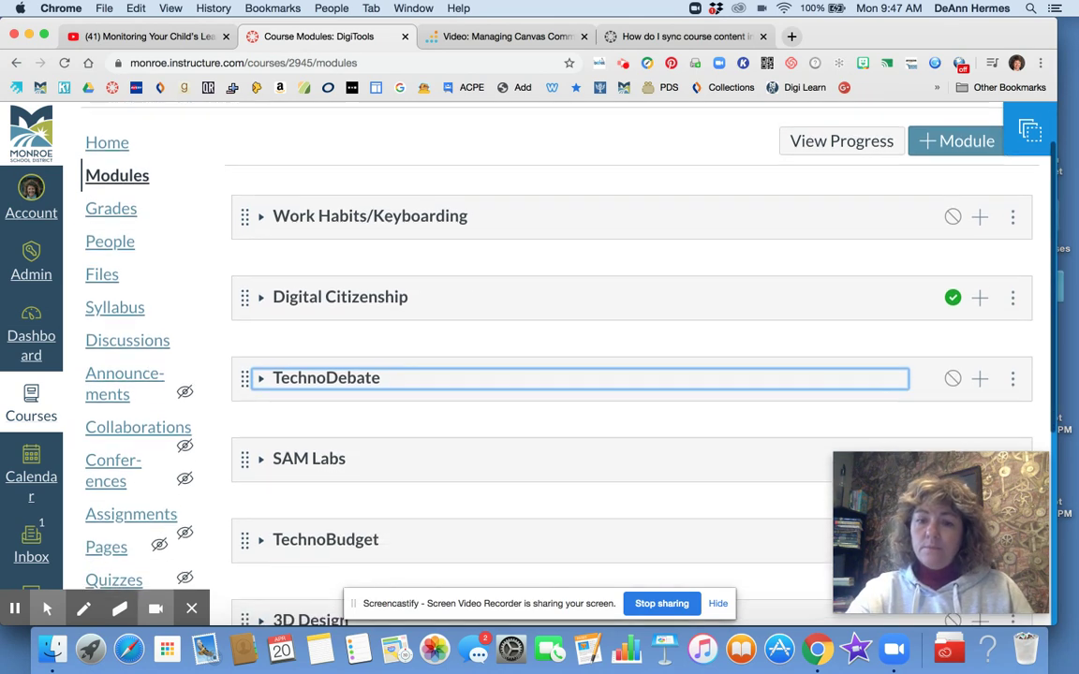
scroll(627, 363, down, 1)
scroll(626, 363, down, 1)
scroll(626, 363, up, 1)
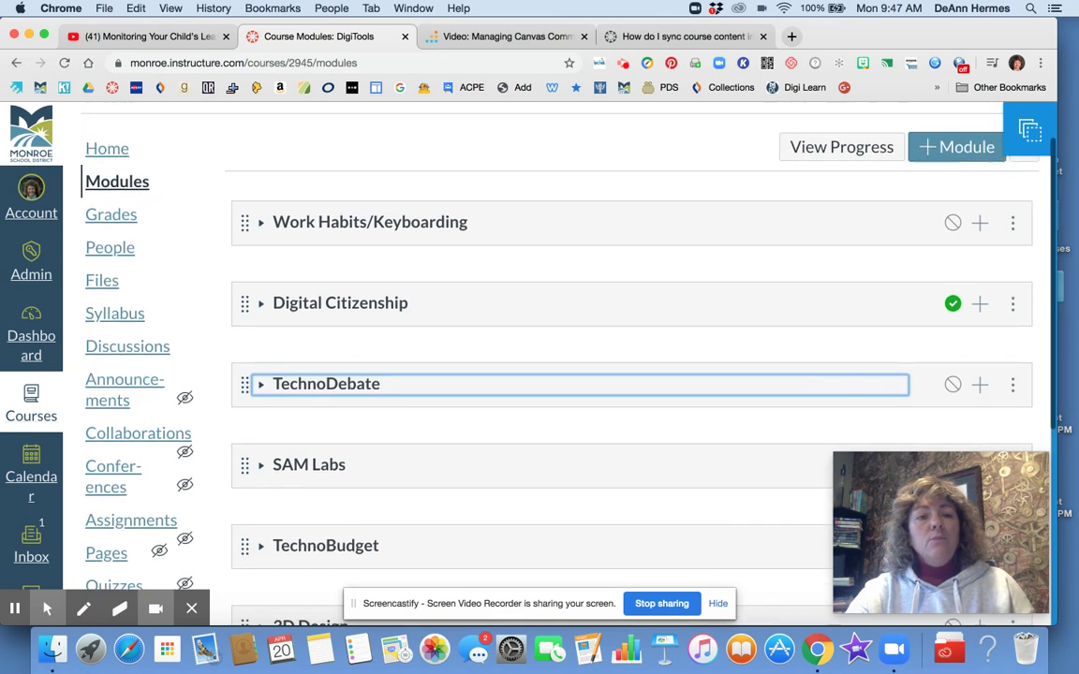
scroll(626, 364, up, 2)
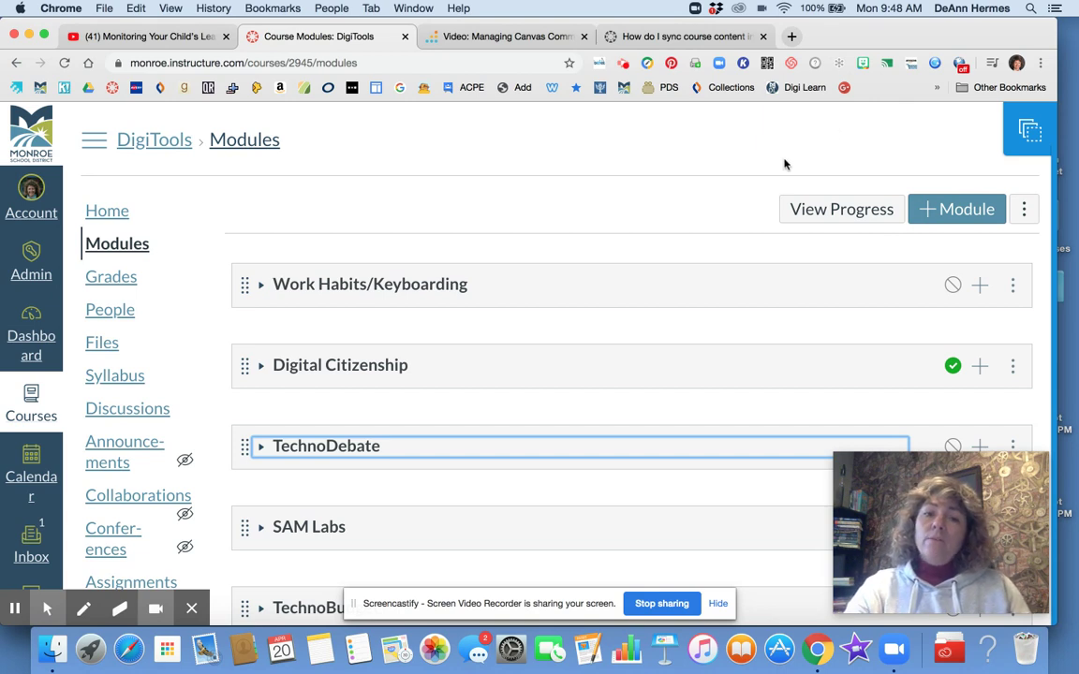
Open the Blueprint sidebar and choose to include course settings in the sync.
click(1031, 134)
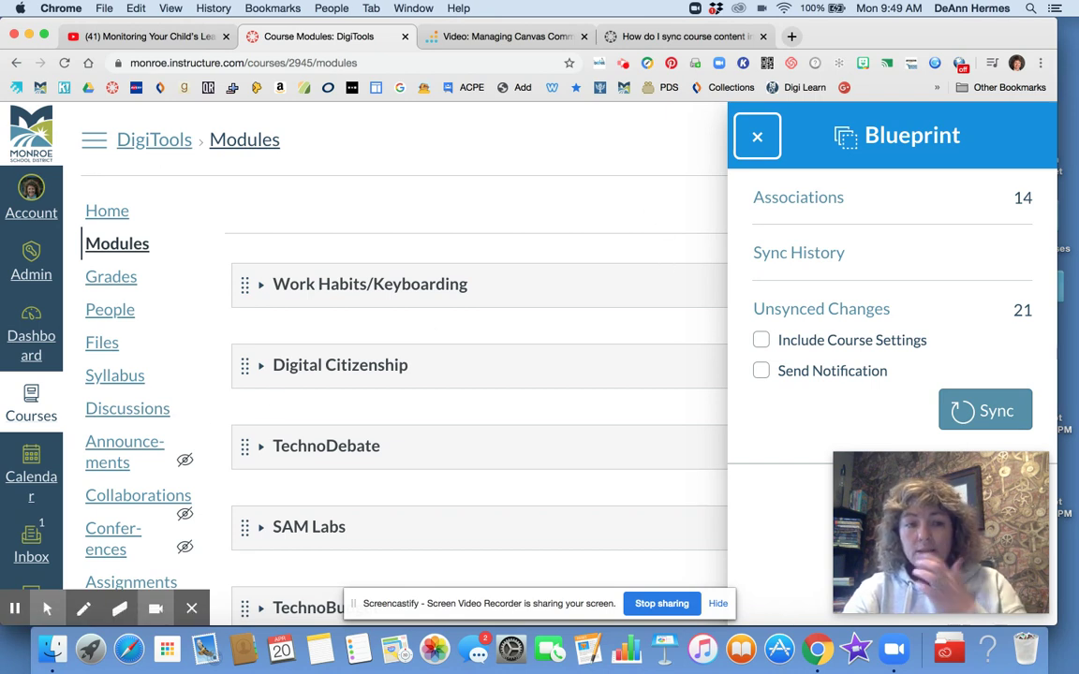
click(761, 340)
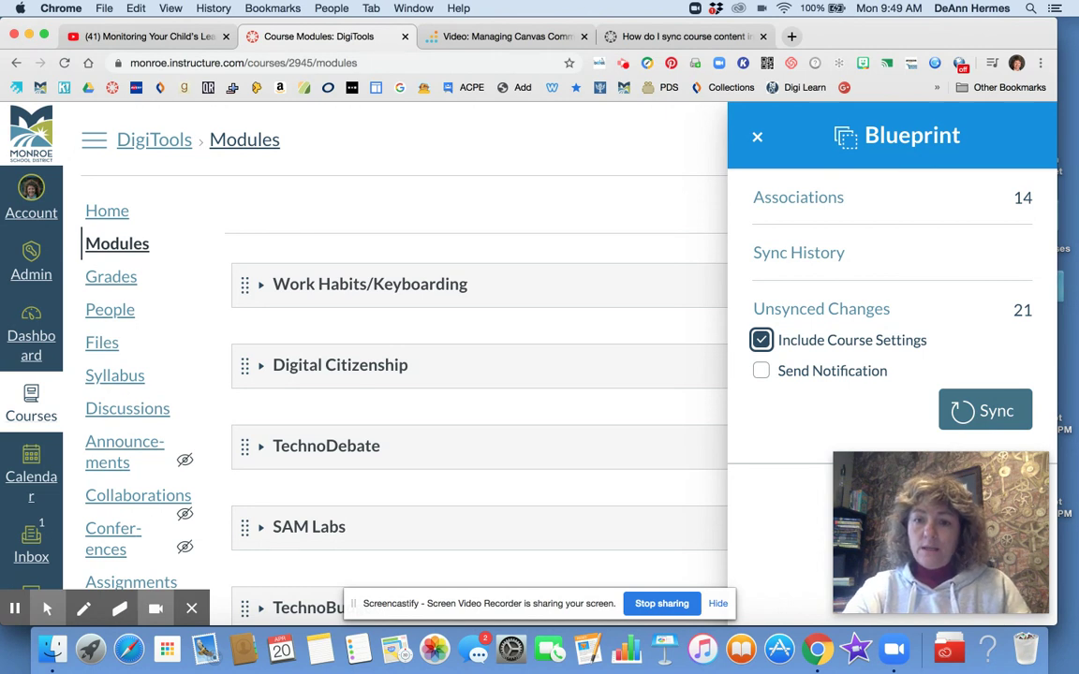
Review the dates and pushed changes in the blueprint's Sync History, and close the history and the Blueprint sidebar.
click(780, 261)
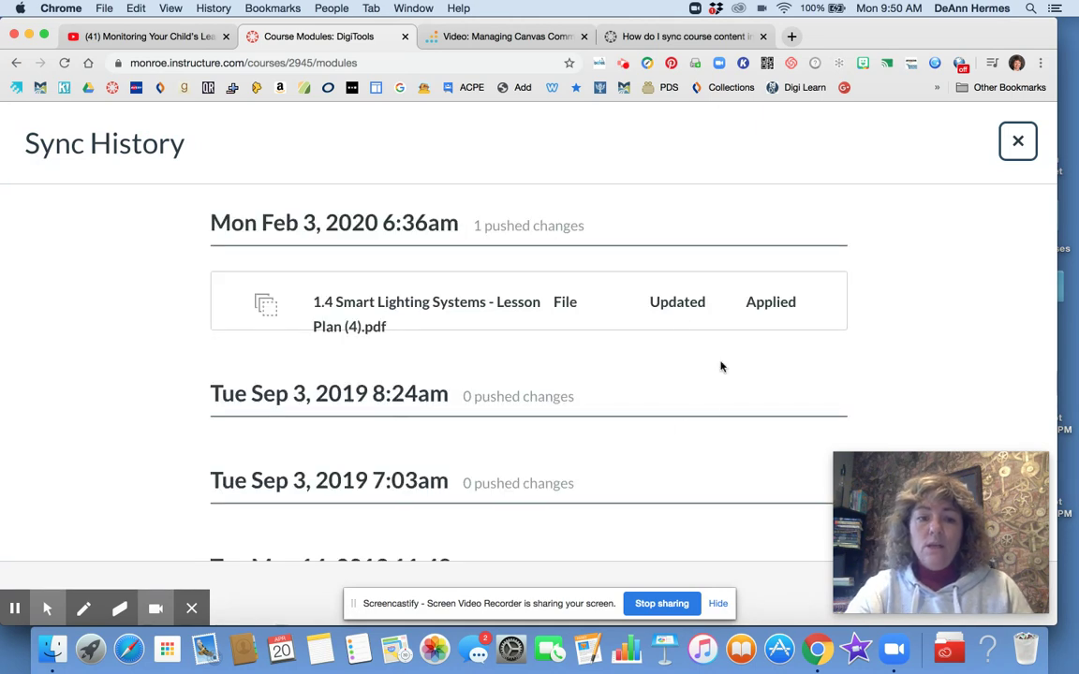
scroll(655, 429, down, 3)
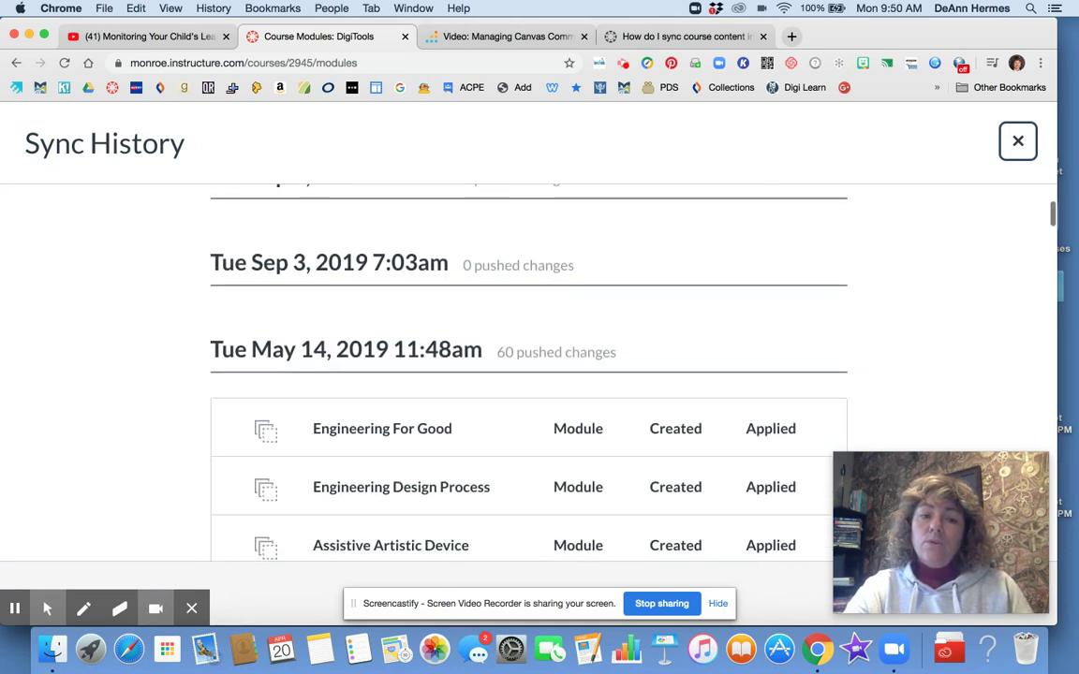
scroll(528, 374, down, 6)
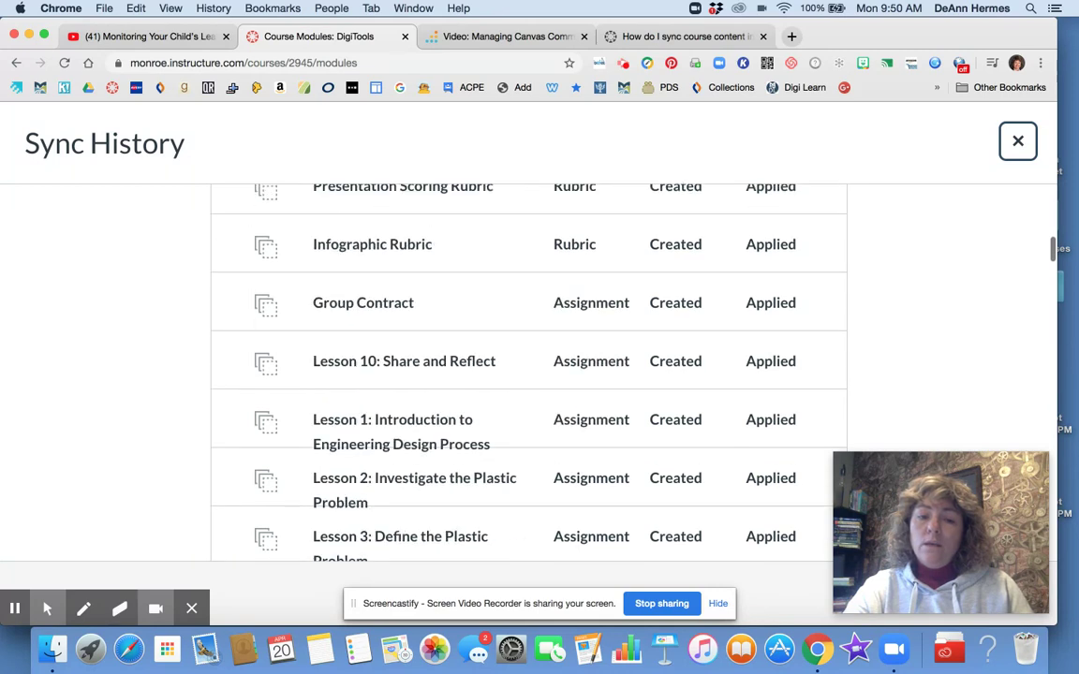
scroll(352, 332, down, 6)
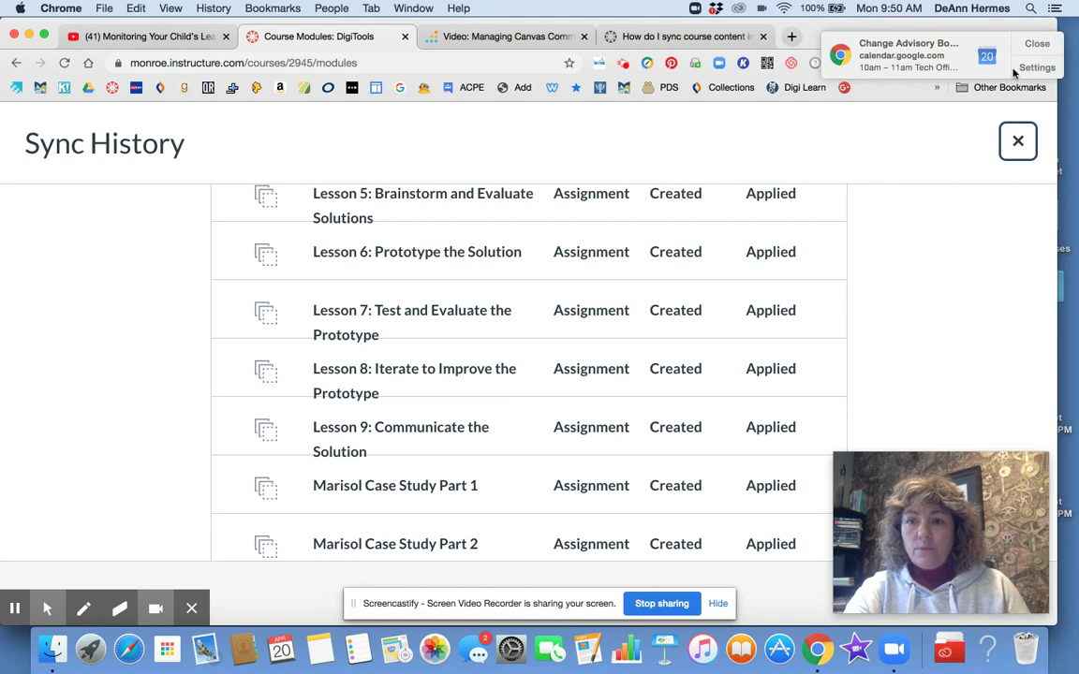
scroll(634, 366, down, 1)
scroll(634, 365, down, 2)
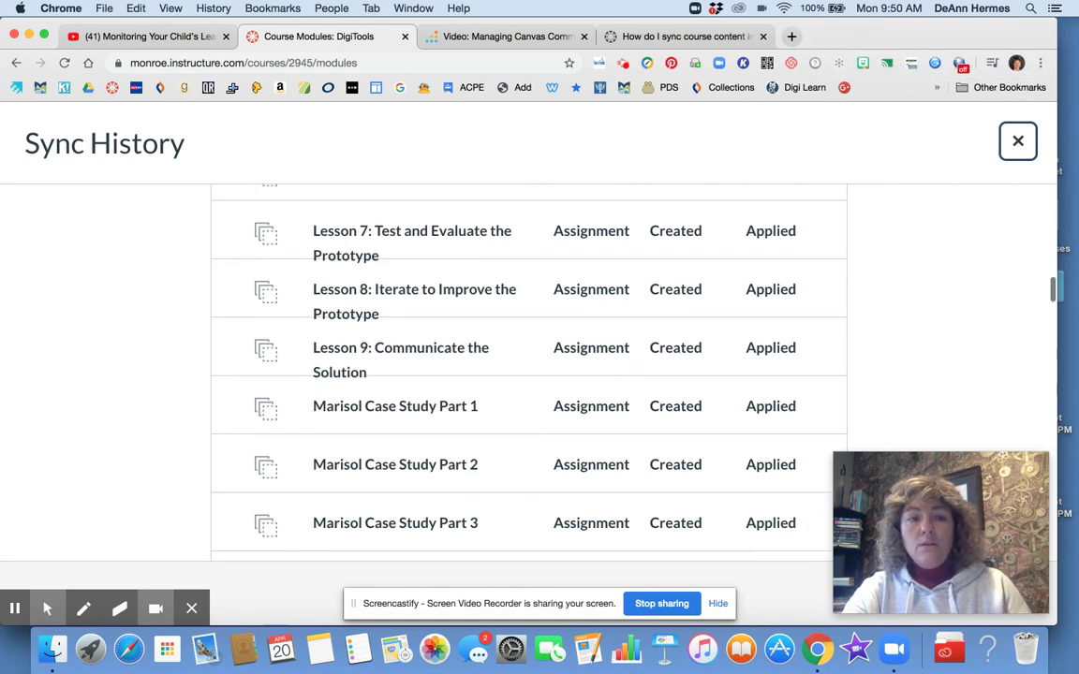
scroll(634, 366, up, 3)
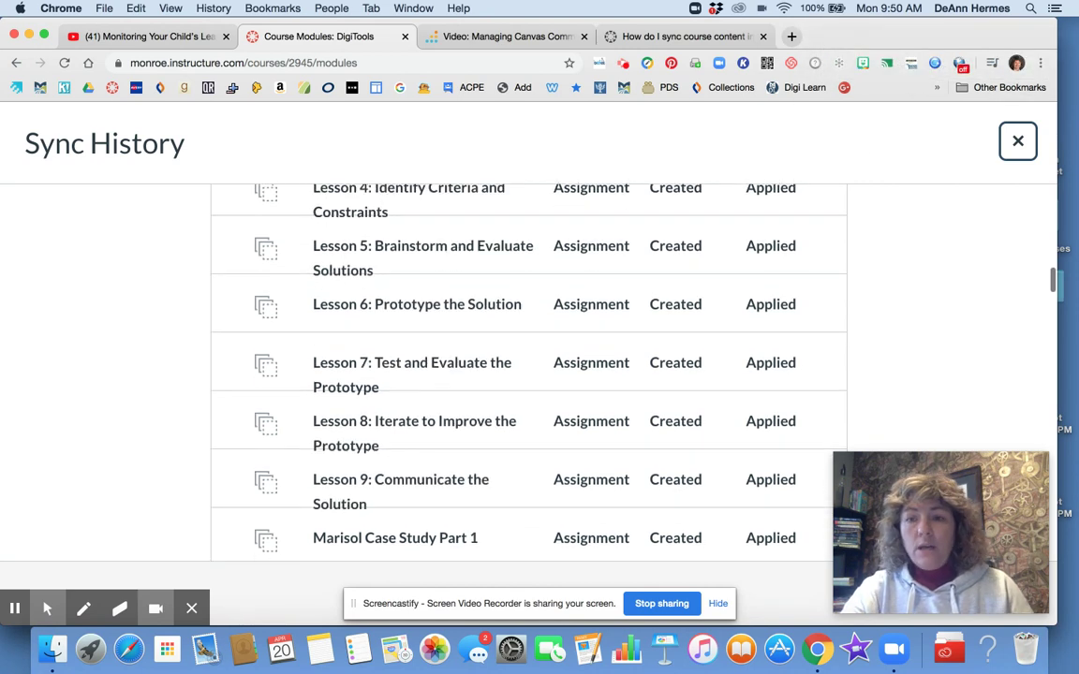
click(1017, 142)
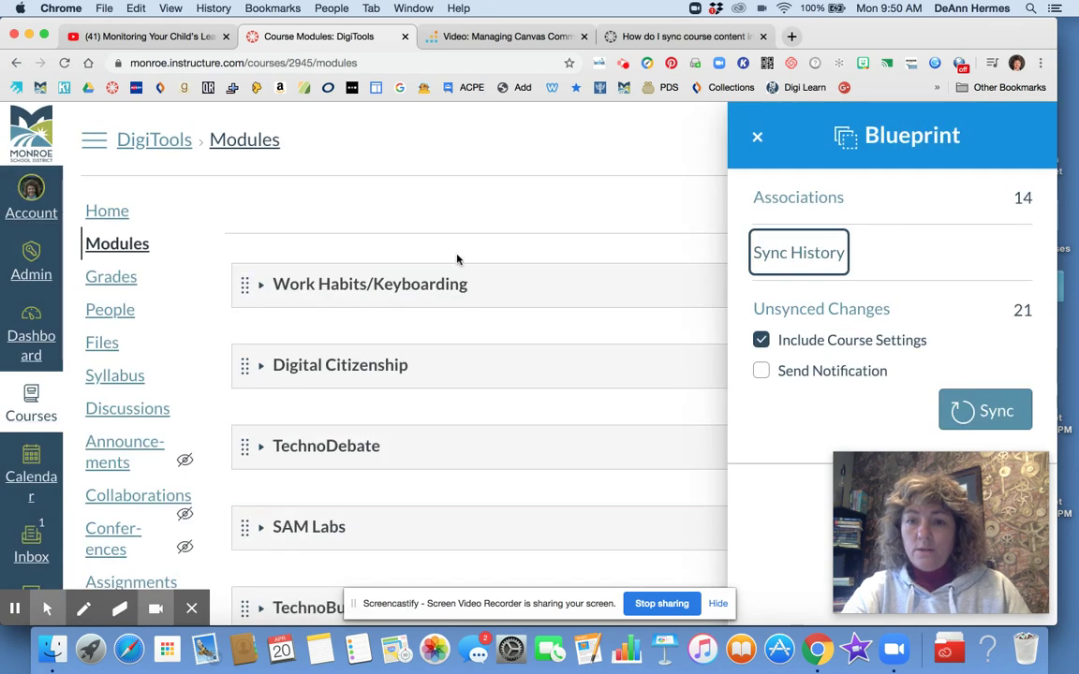
click(759, 138)
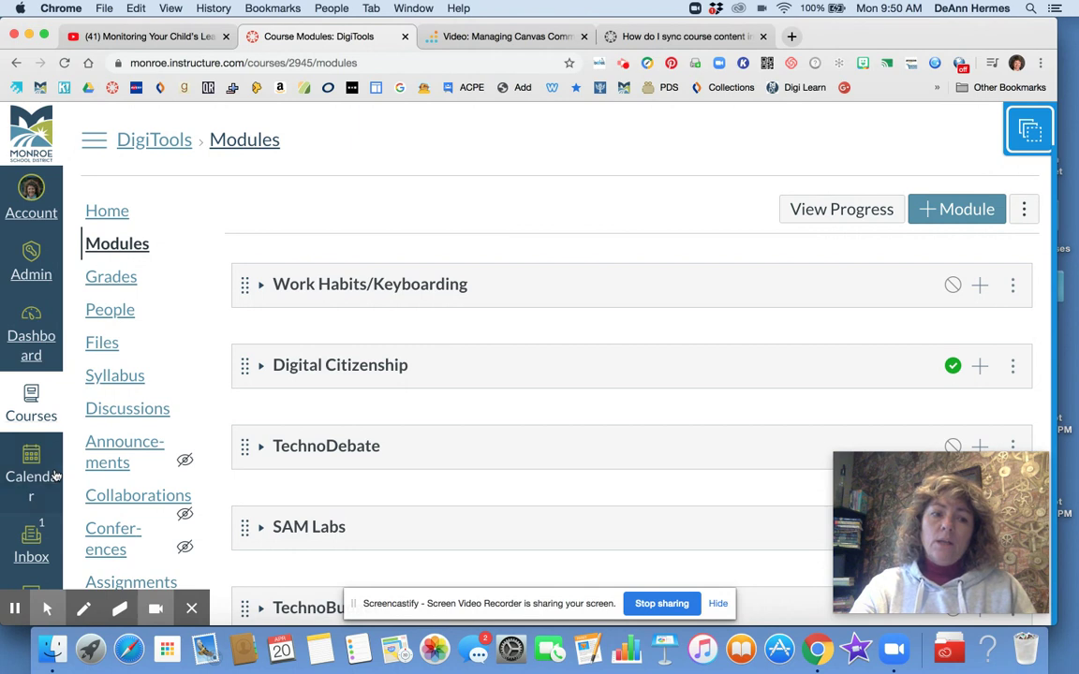
Open the "A sandbox" course from the Dashboard and go to its Settings page.
click(35, 327)
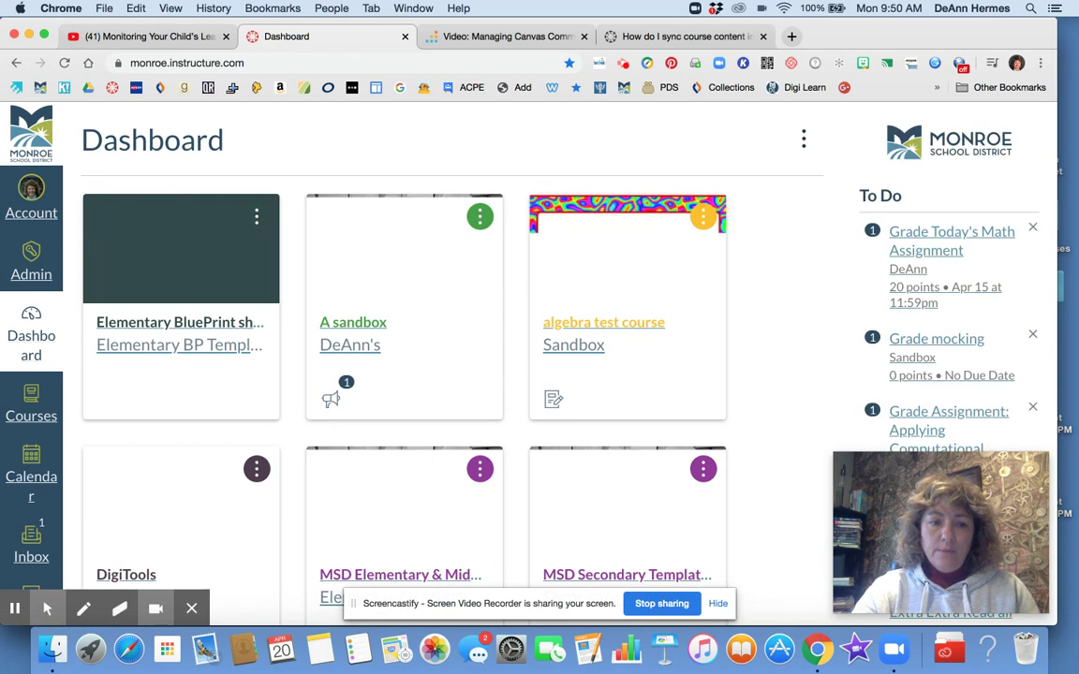
click(362, 328)
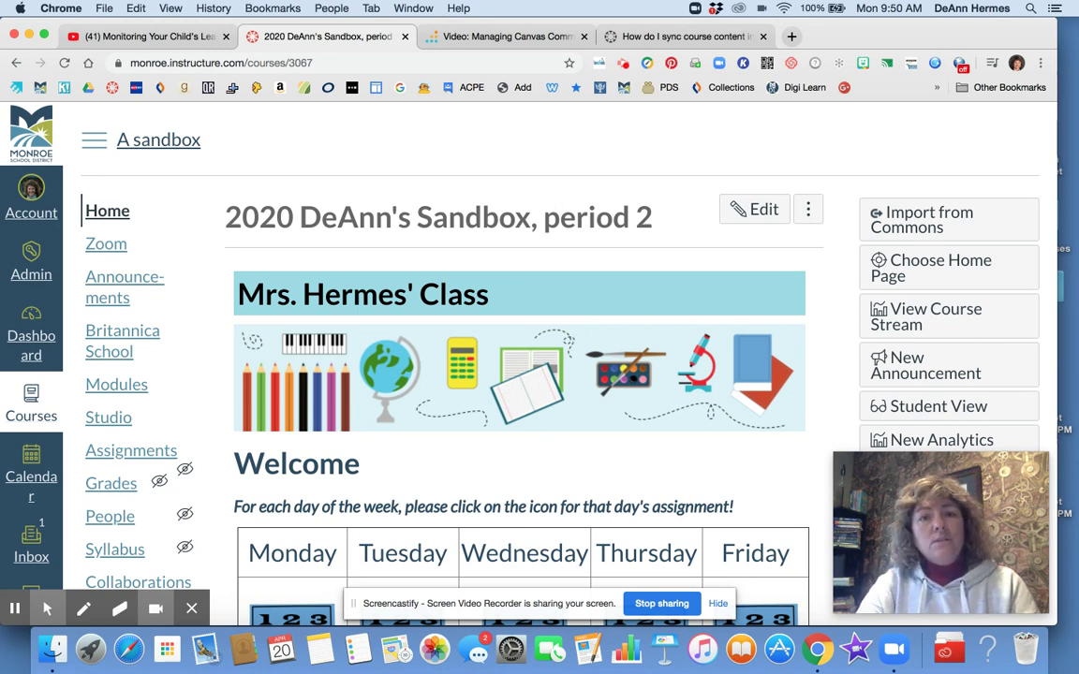
scroll(438, 313, down, 15)
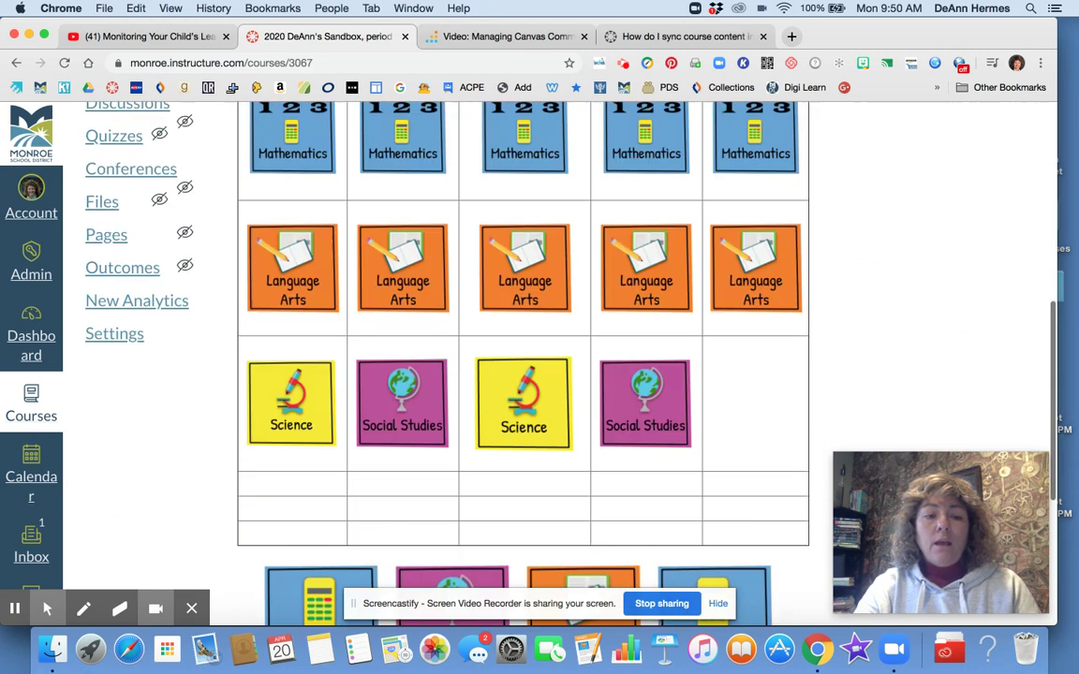
scroll(484, 348, up, 5)
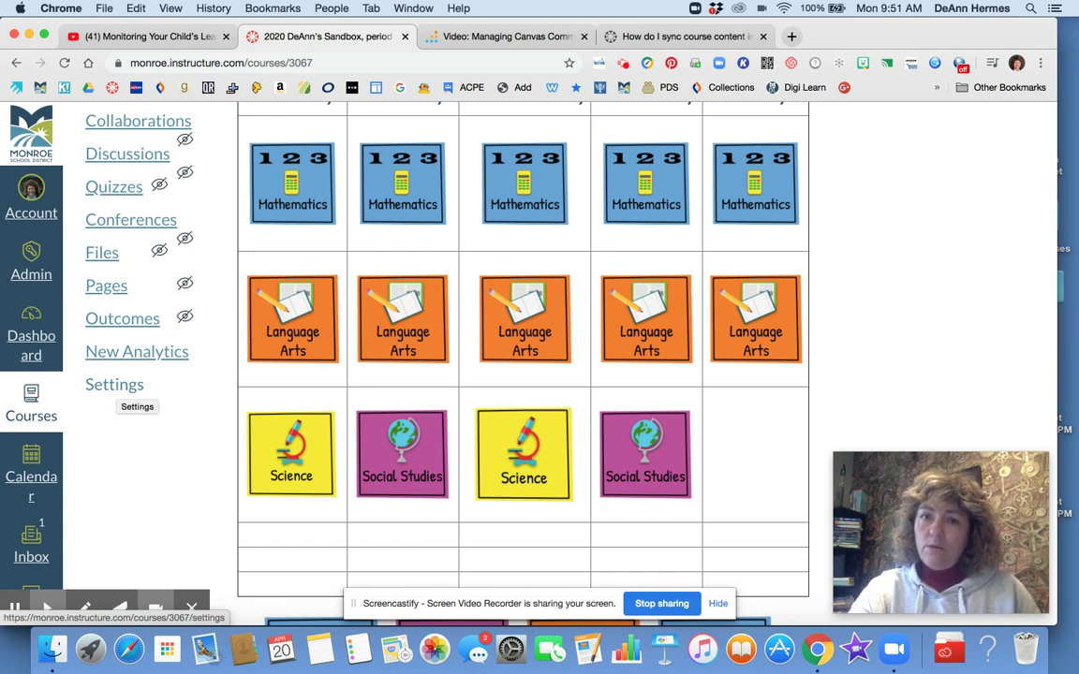
click(121, 387)
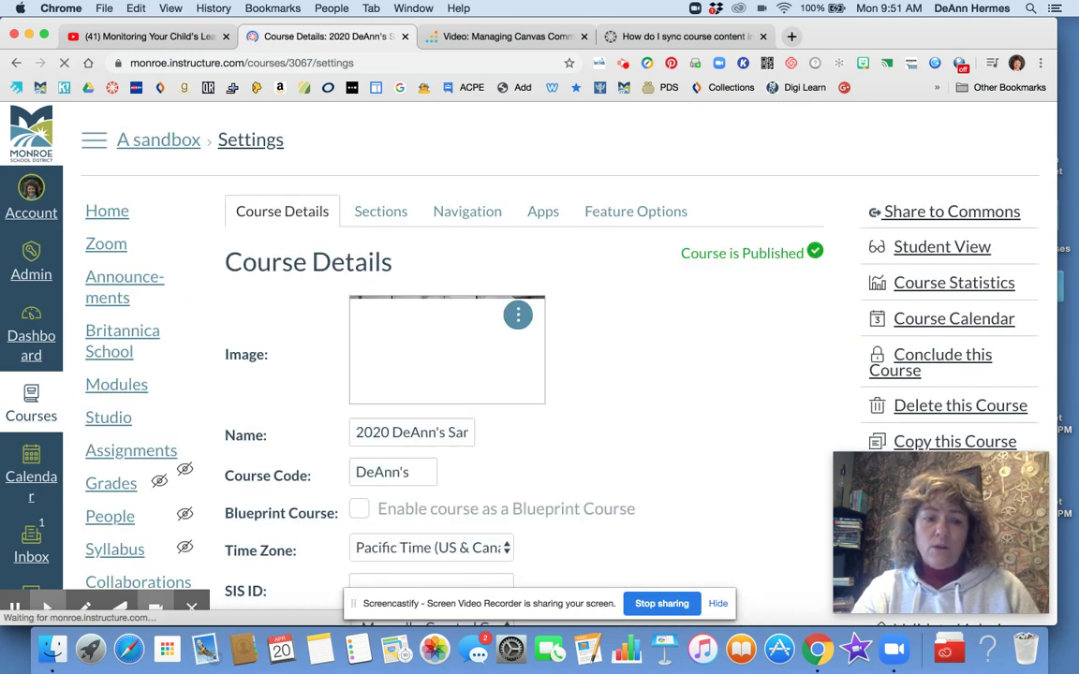
Examine the Blueprint Course option and the available subaccounts in the sandbox's Course Details, leaving the settings as they are.
scroll(714, 388, down, 1)
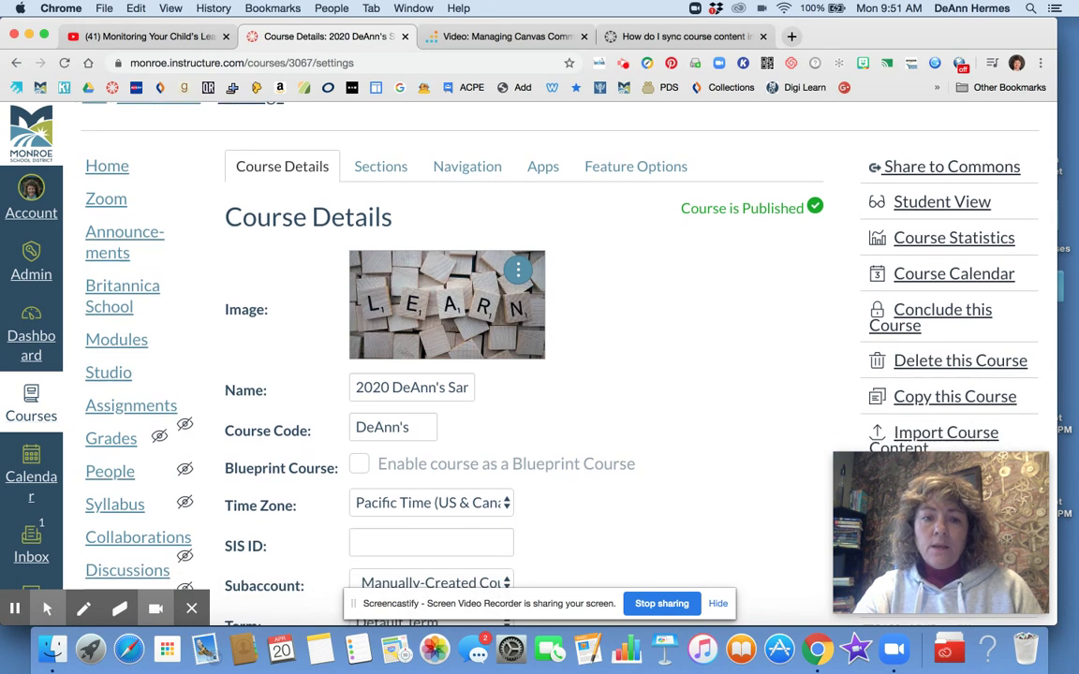
scroll(359, 299, down, 4)
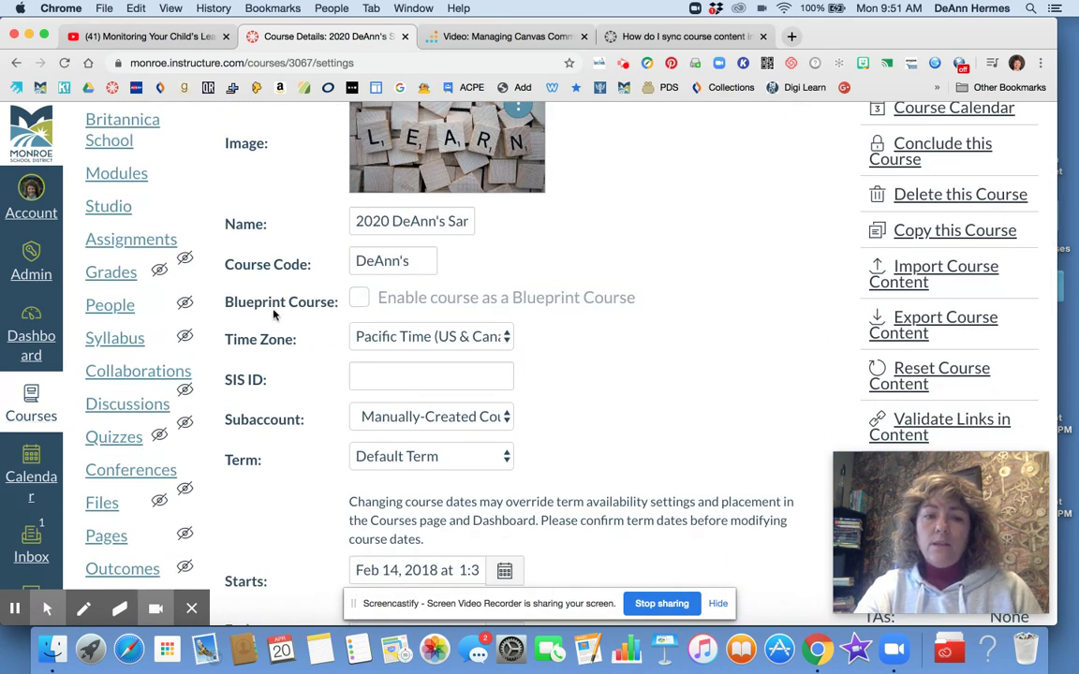
mouse_move(362, 298)
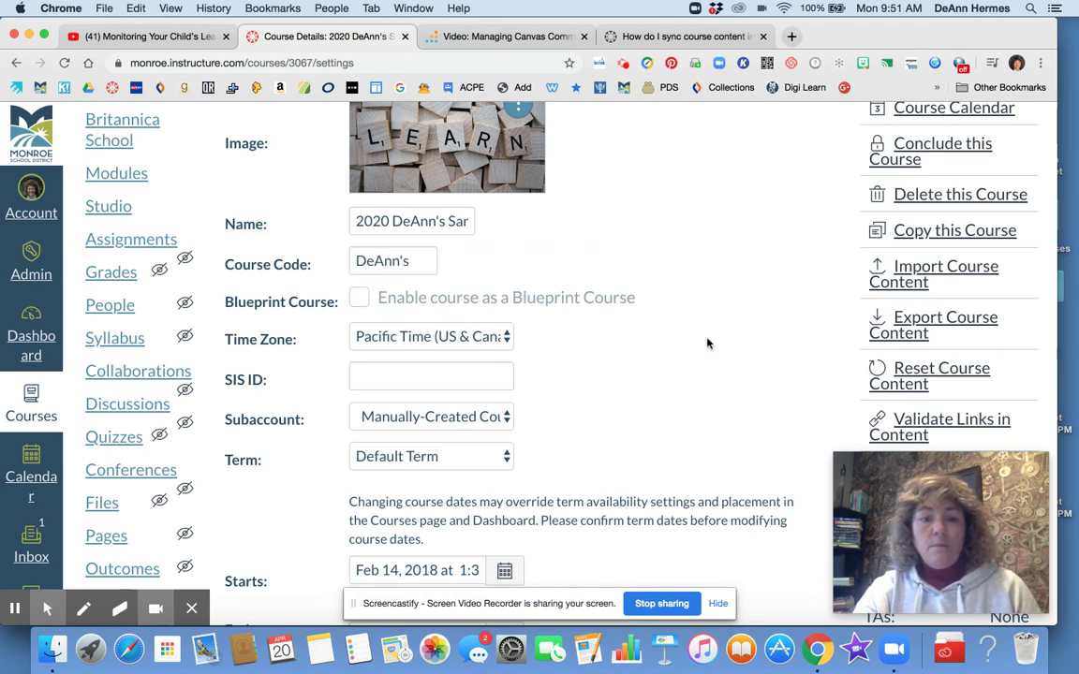
click(503, 417)
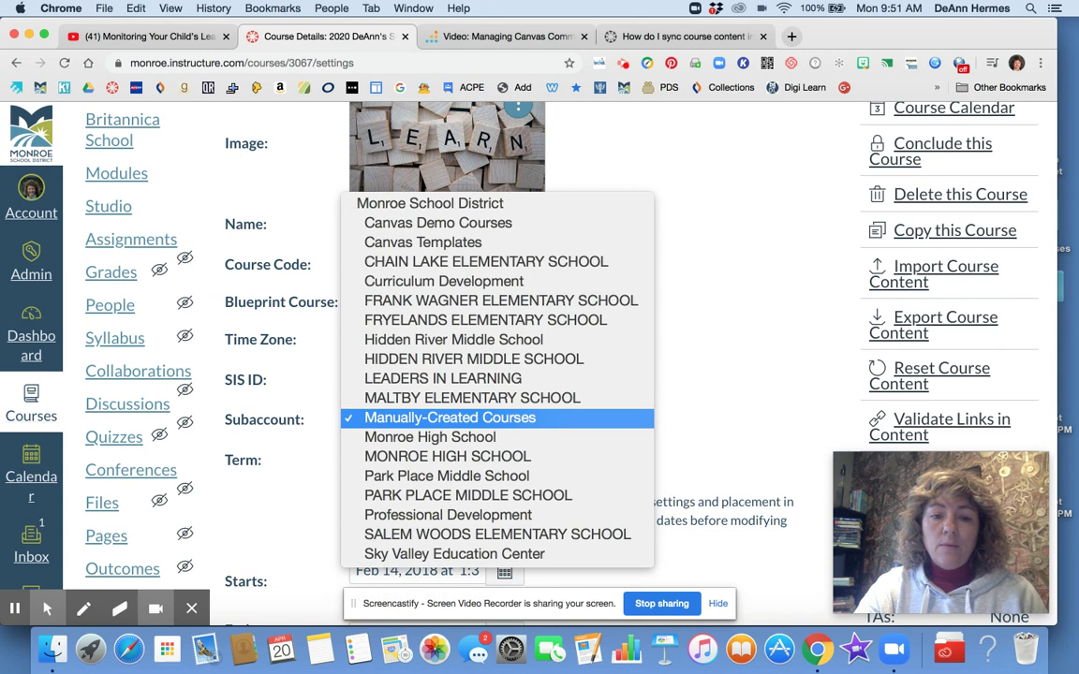
click(700, 284)
scroll(712, 307, up, 3)
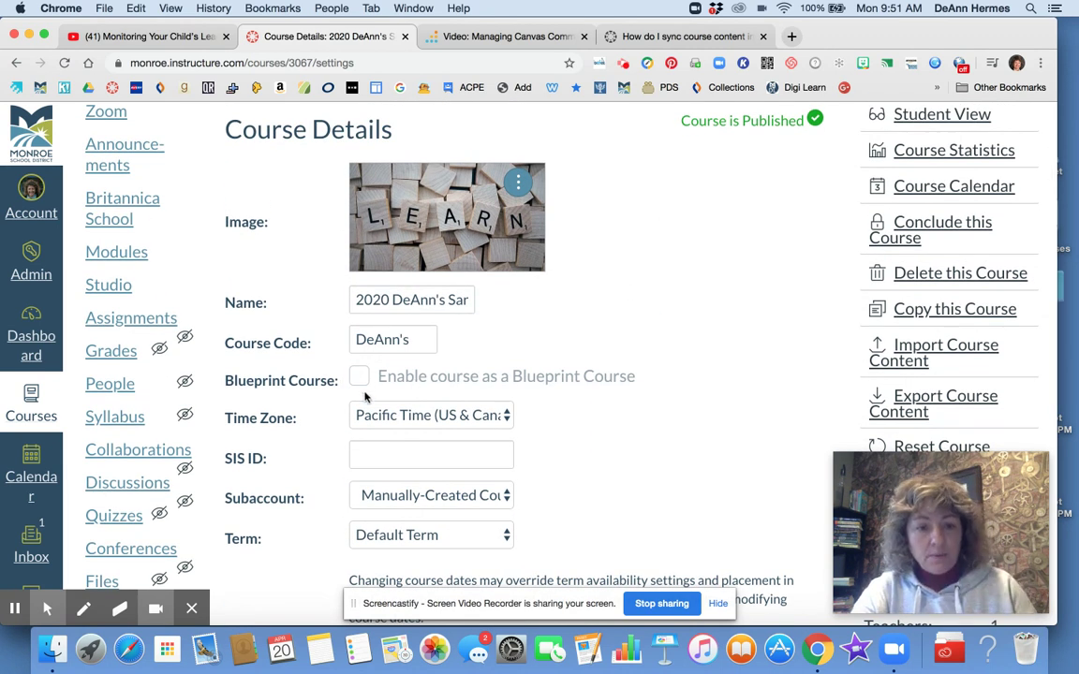
mouse_move(357, 383)
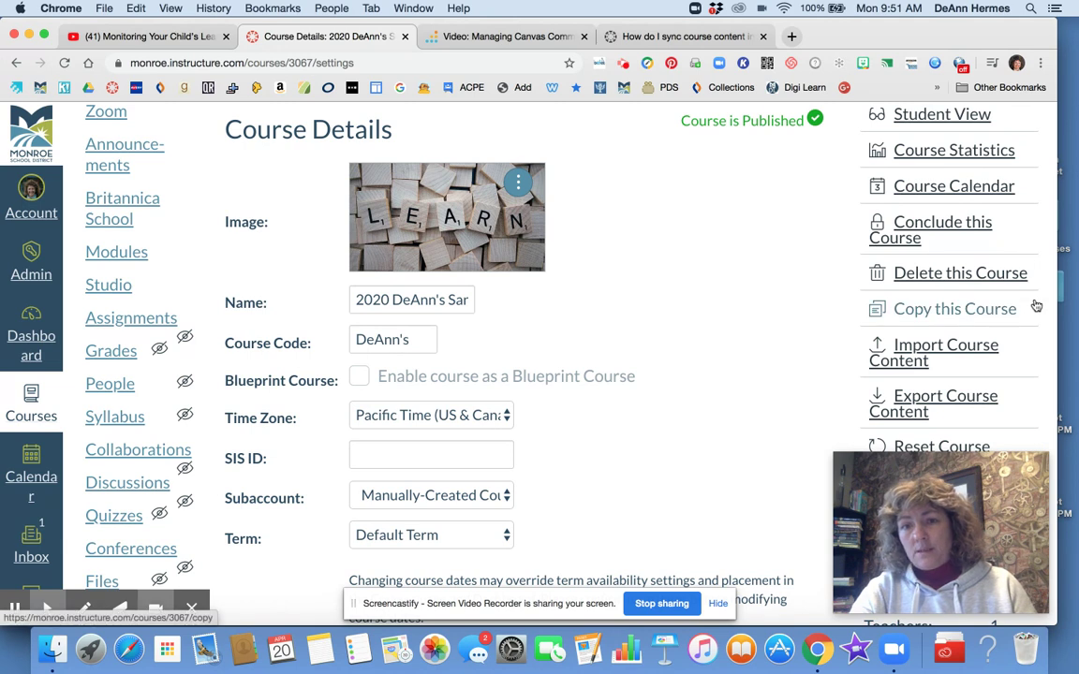
scroll(652, 373, down, 3)
scroll(653, 372, up, 4)
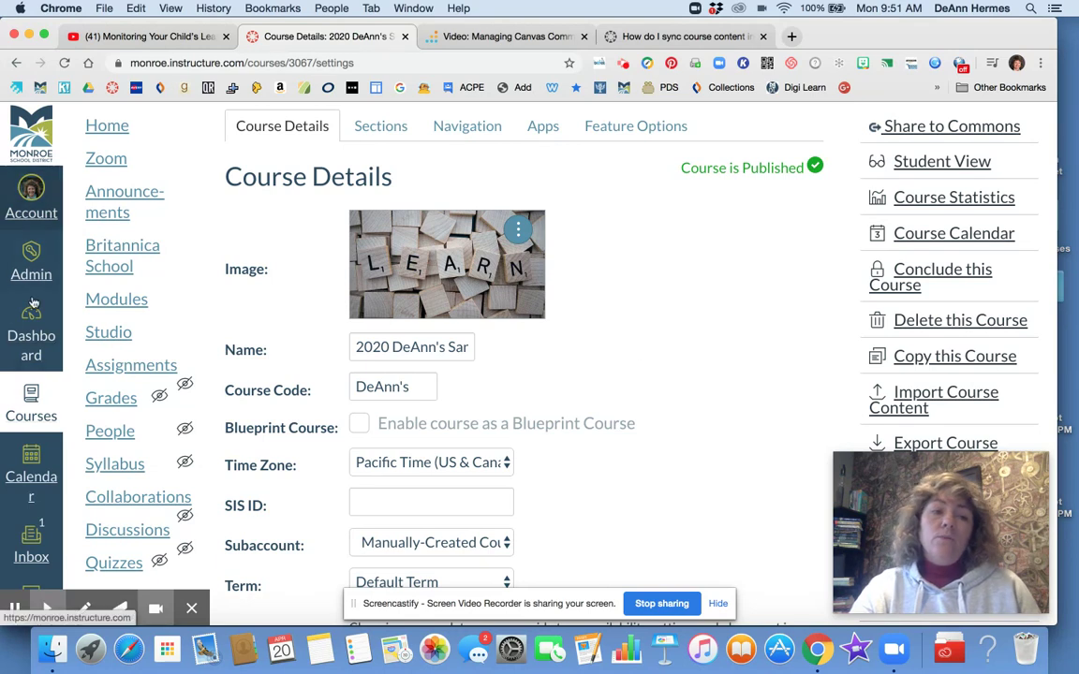
Open the Elementary BluePrint shell course from the Dashboard and look over its weekly modules and their Math, ELA and SEL headings.
click(33, 334)
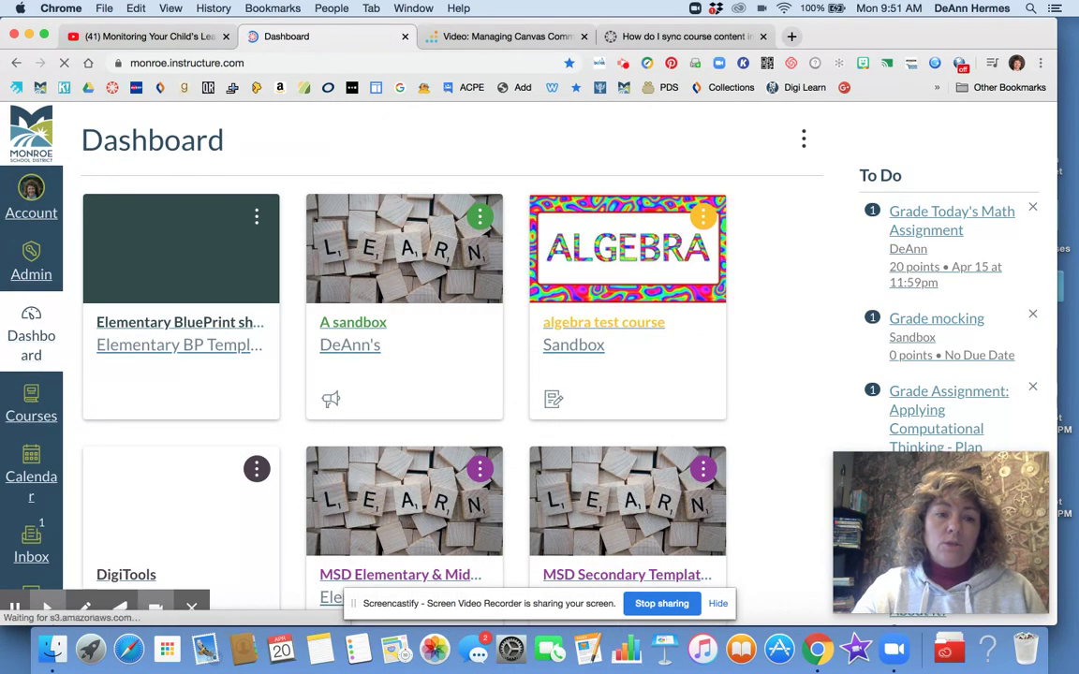
click(194, 325)
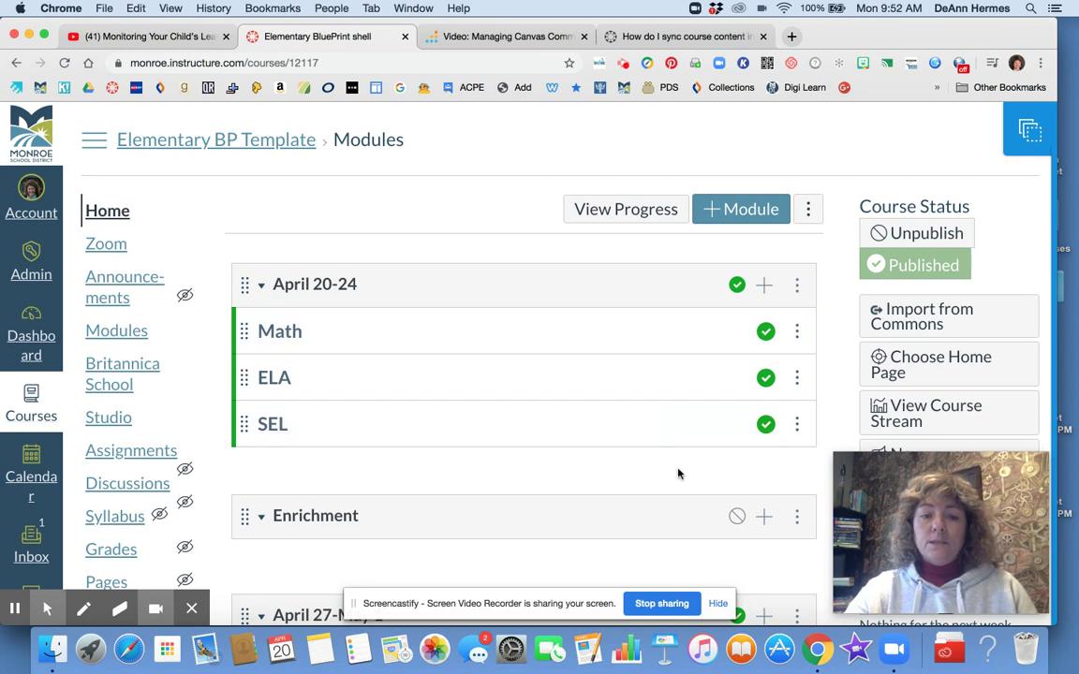
scroll(525, 374, down, 3)
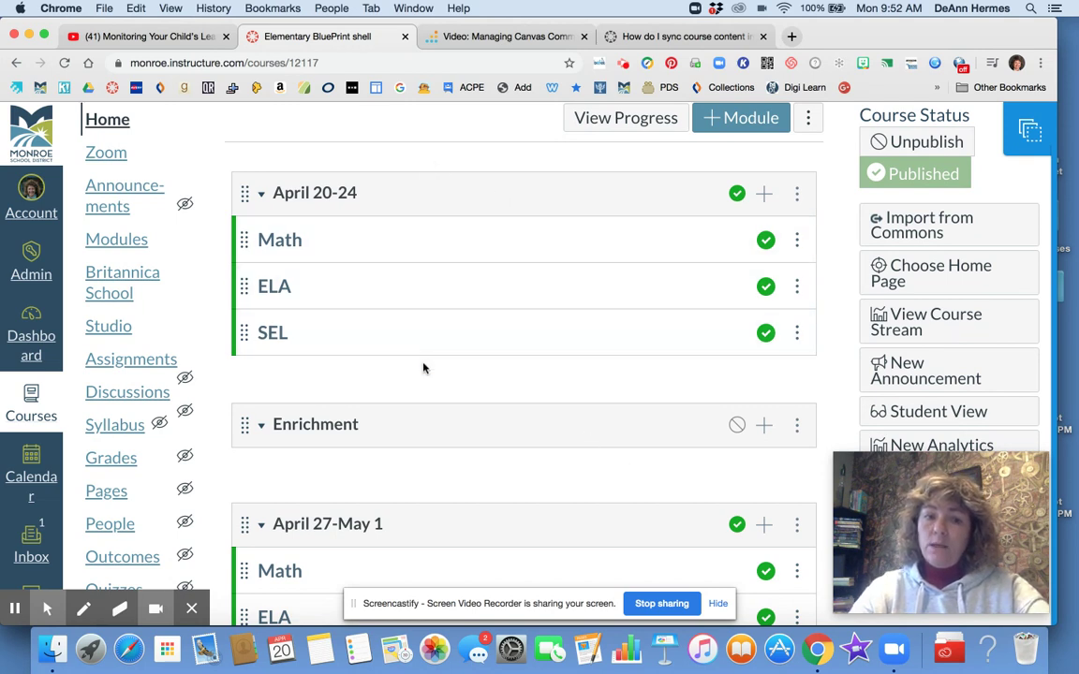
scroll(442, 380, down, 2)
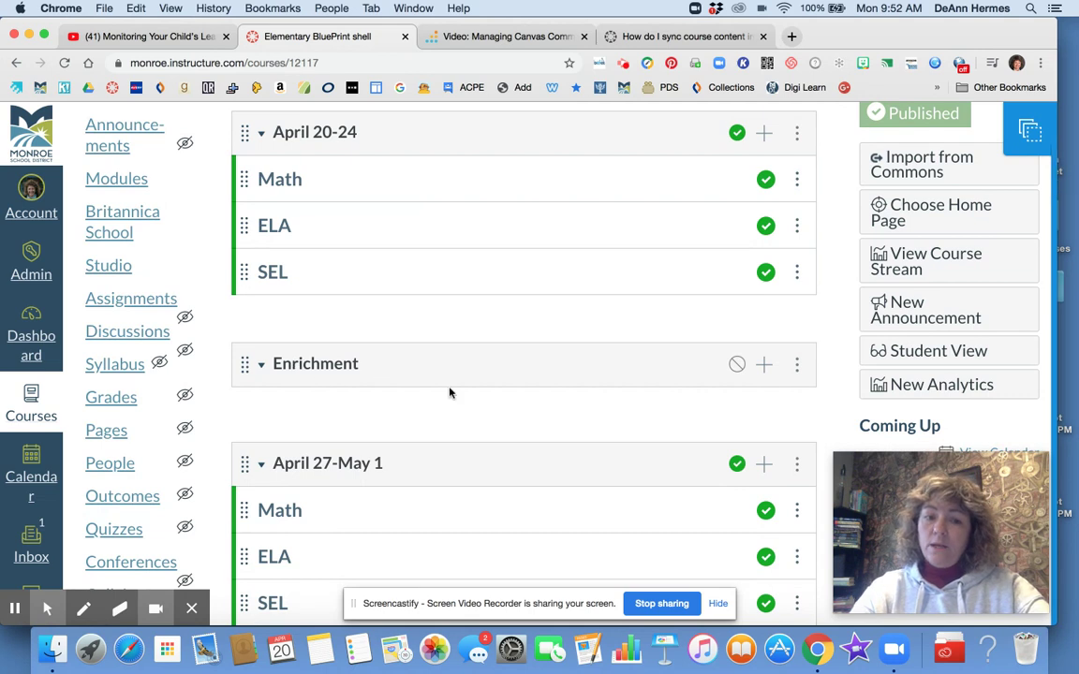
scroll(447, 393, down, 1)
scroll(447, 402, down, 6)
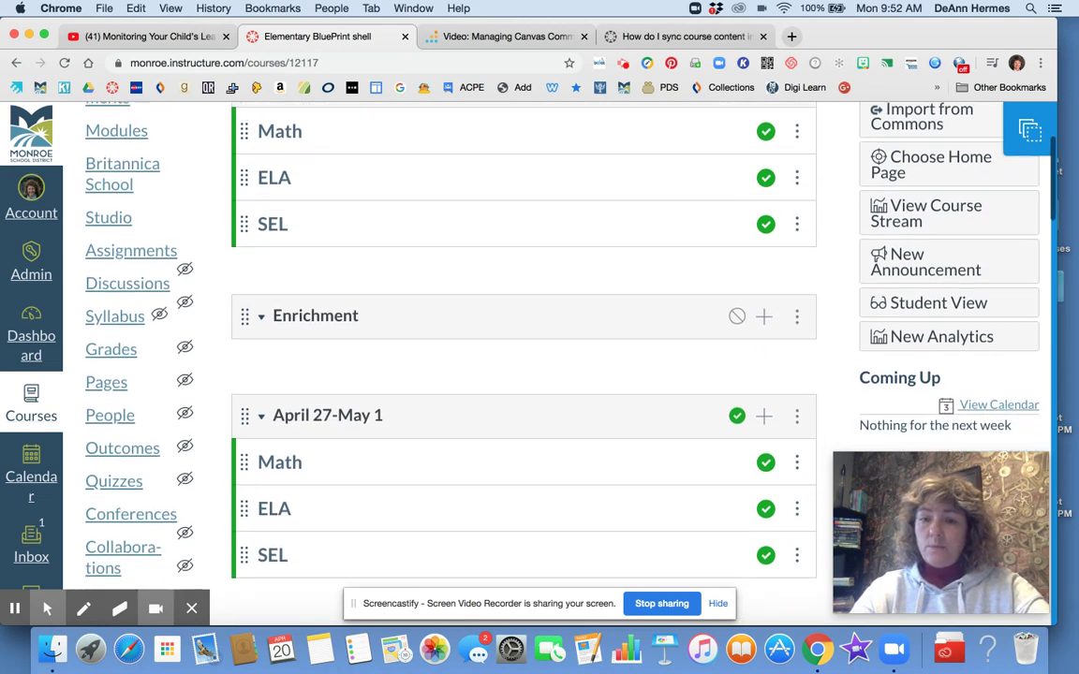
scroll(524, 375, down, 8)
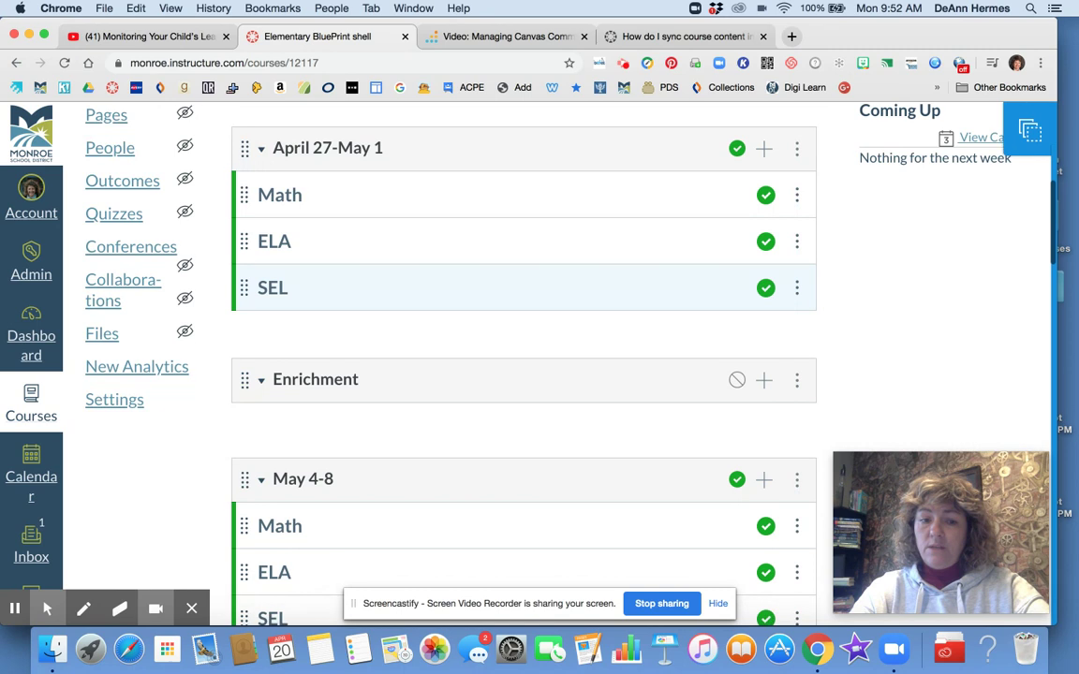
scroll(524, 375, up, 10)
scroll(525, 375, up, 8)
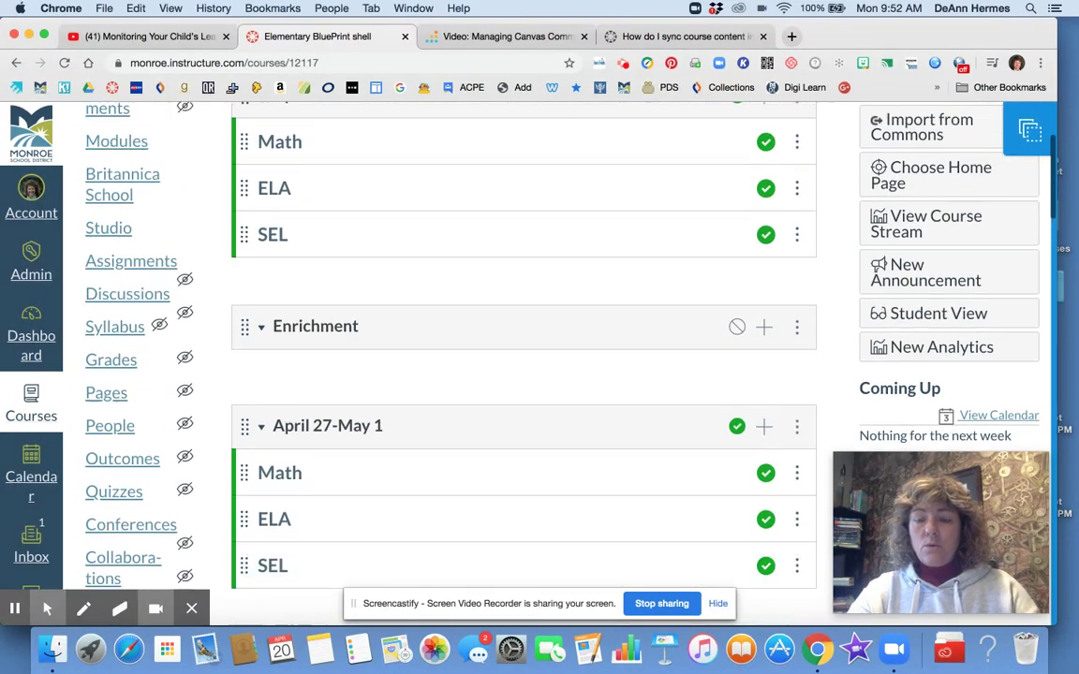
Open the Associations of the Elementary BP Template's blueprint and bring up the list of courses that can be associated.
scroll(525, 375, down, 5)
scroll(524, 375, down, 10)
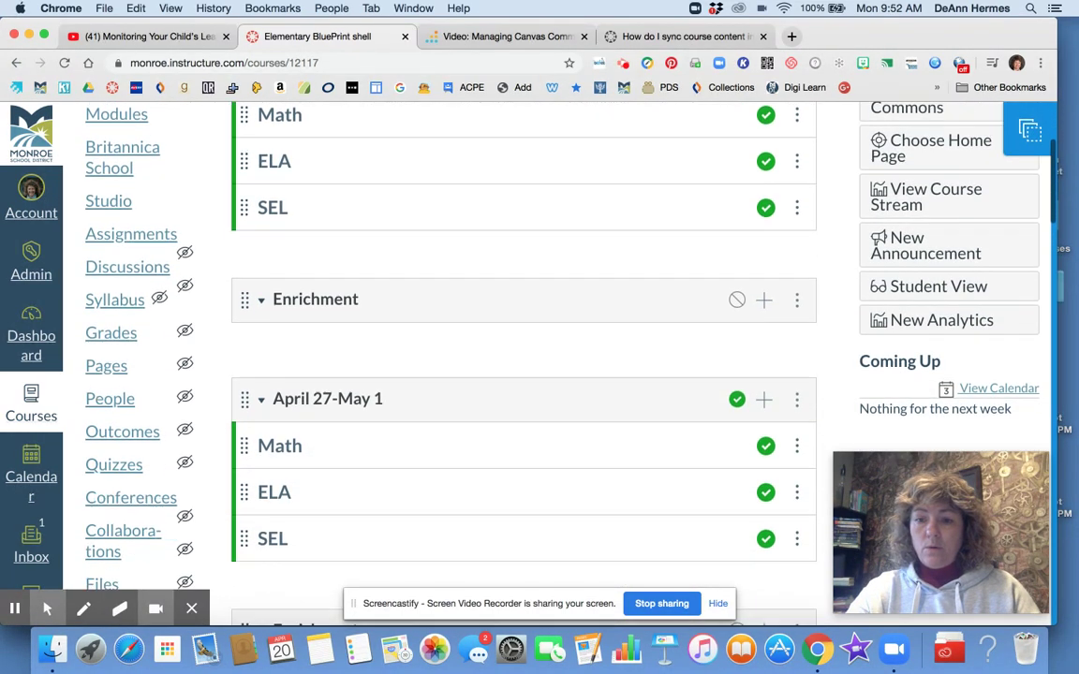
scroll(524, 375, up, 12)
scroll(633, 224, up, 4)
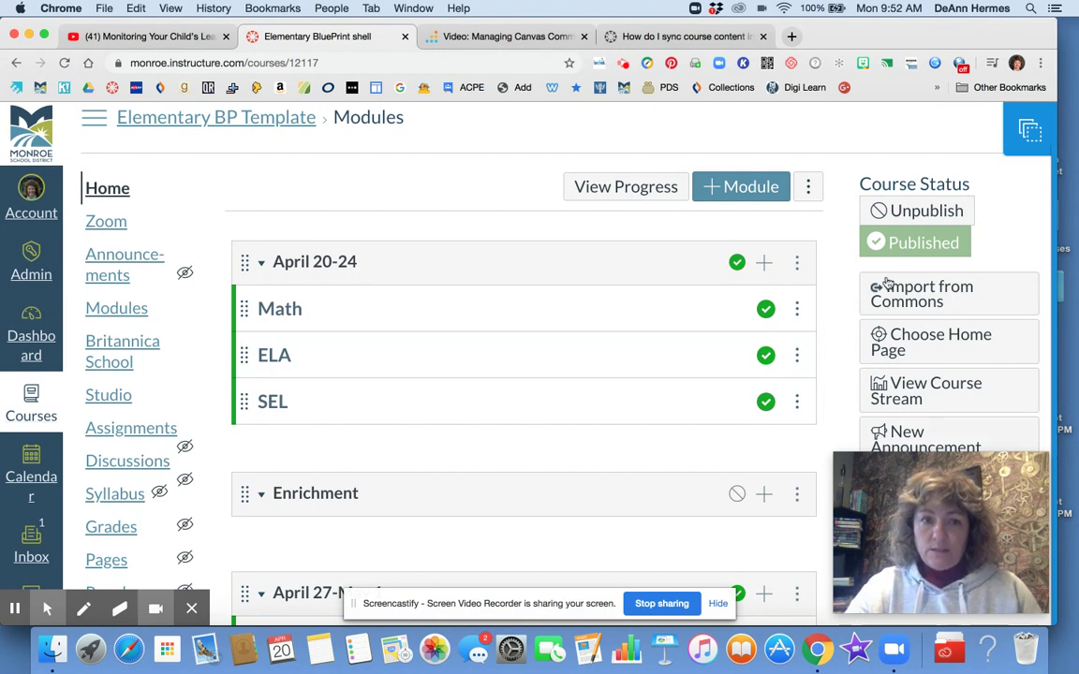
click(1030, 131)
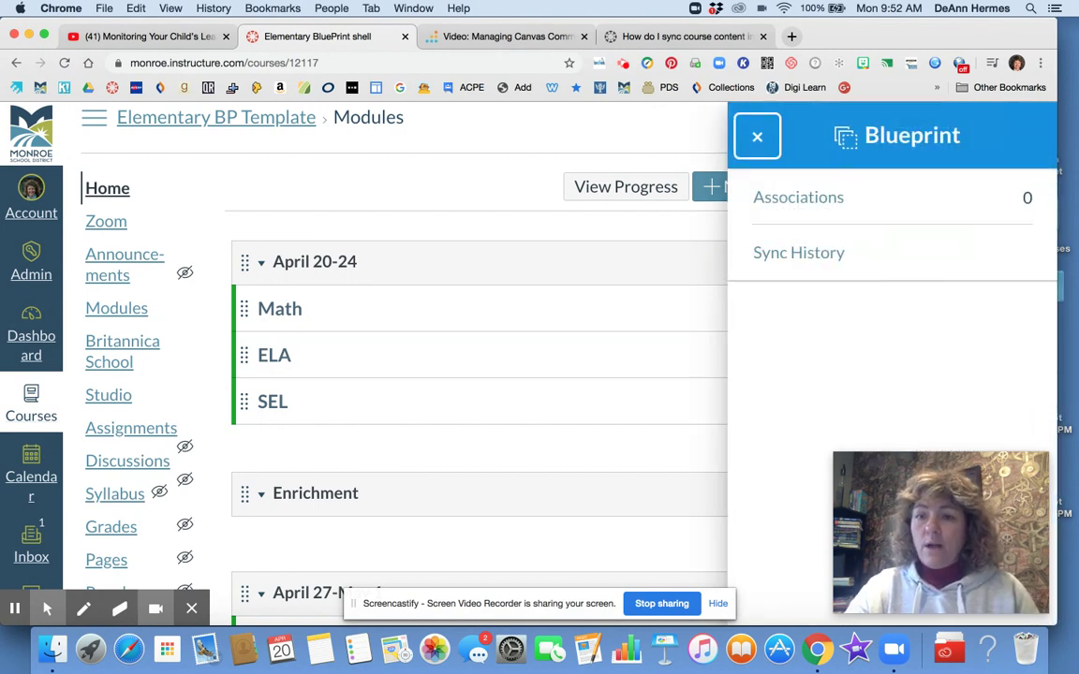
click(781, 200)
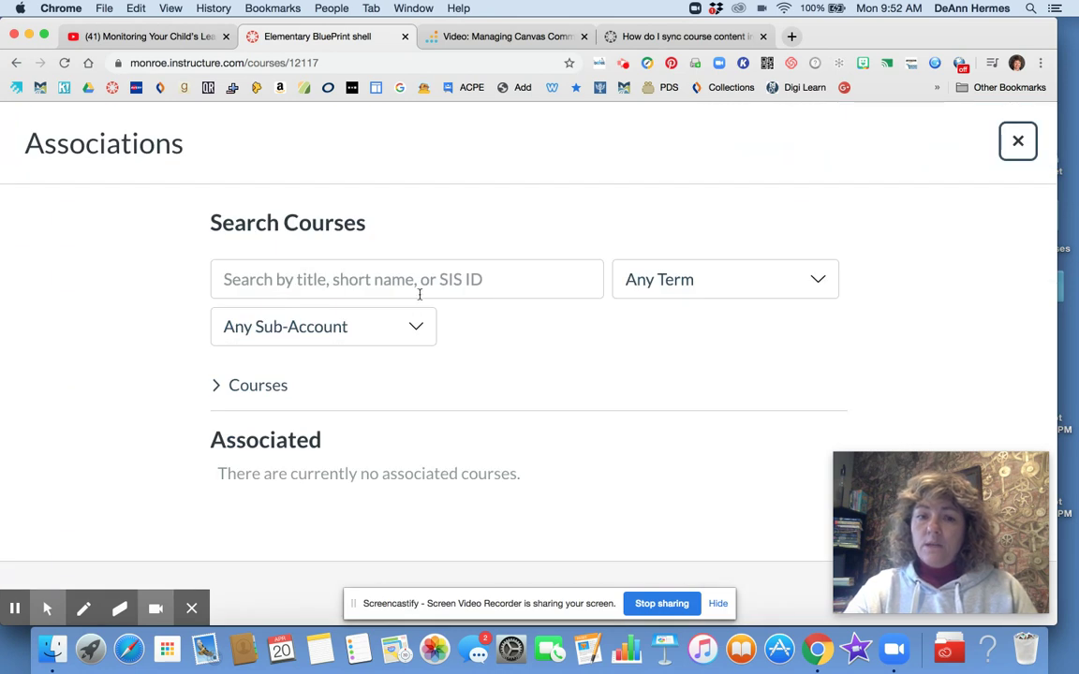
click(425, 287)
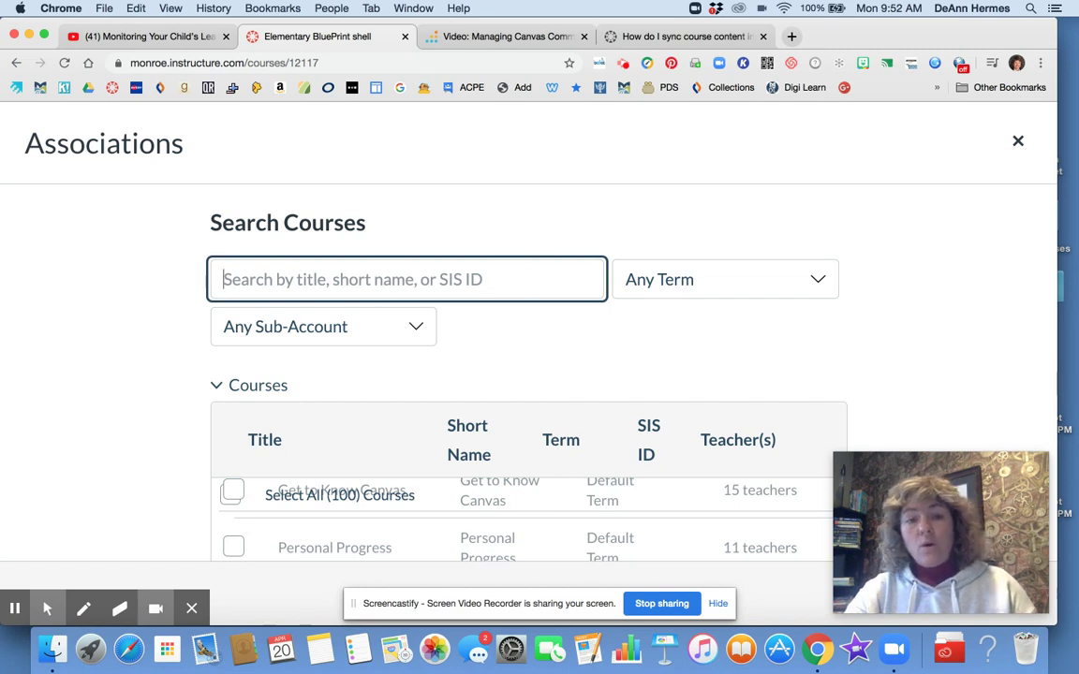
Browse the courses available for association without selecting any, and close the Associations window and the Blueprint sidebar.
scroll(536, 344, down, 3)
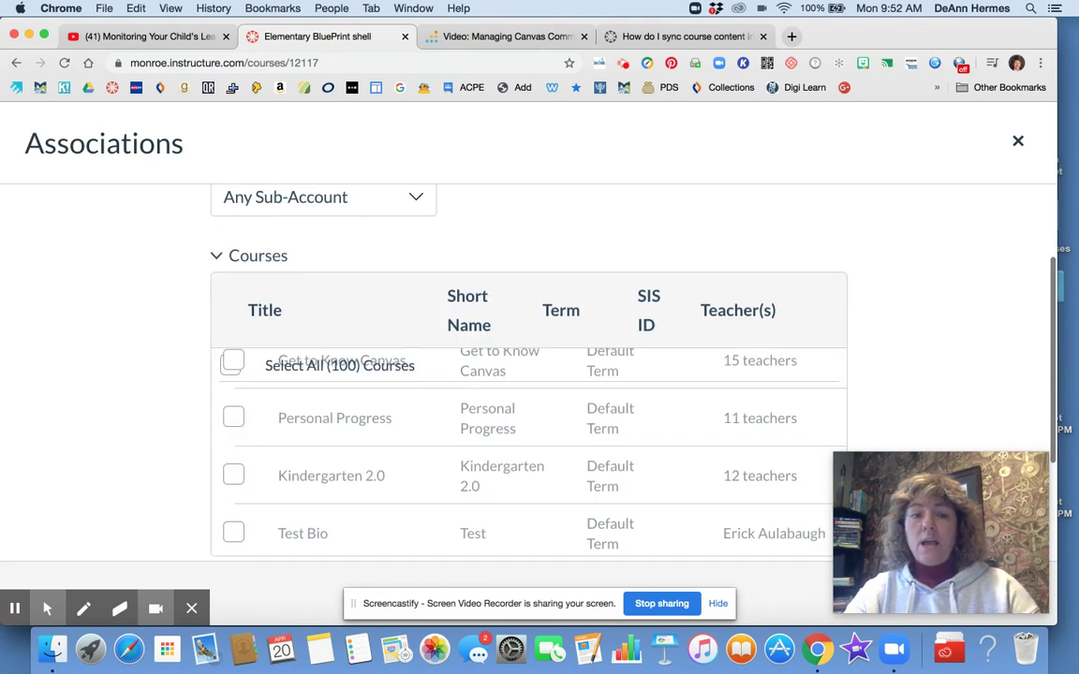
scroll(537, 375, up, 2)
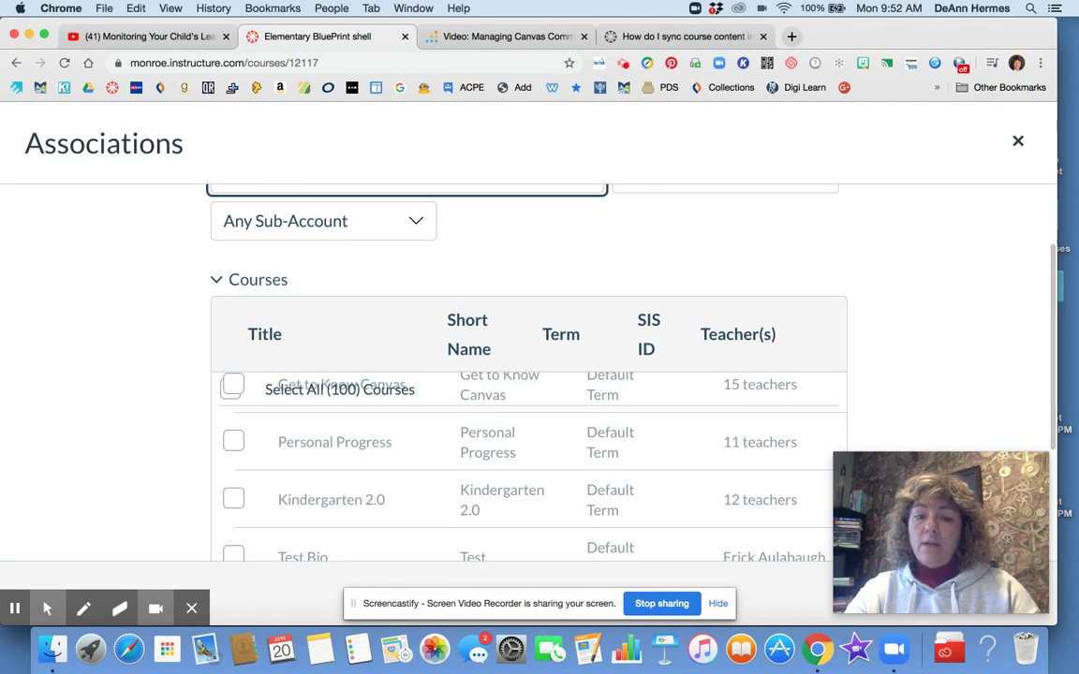
scroll(911, 219, up, 2)
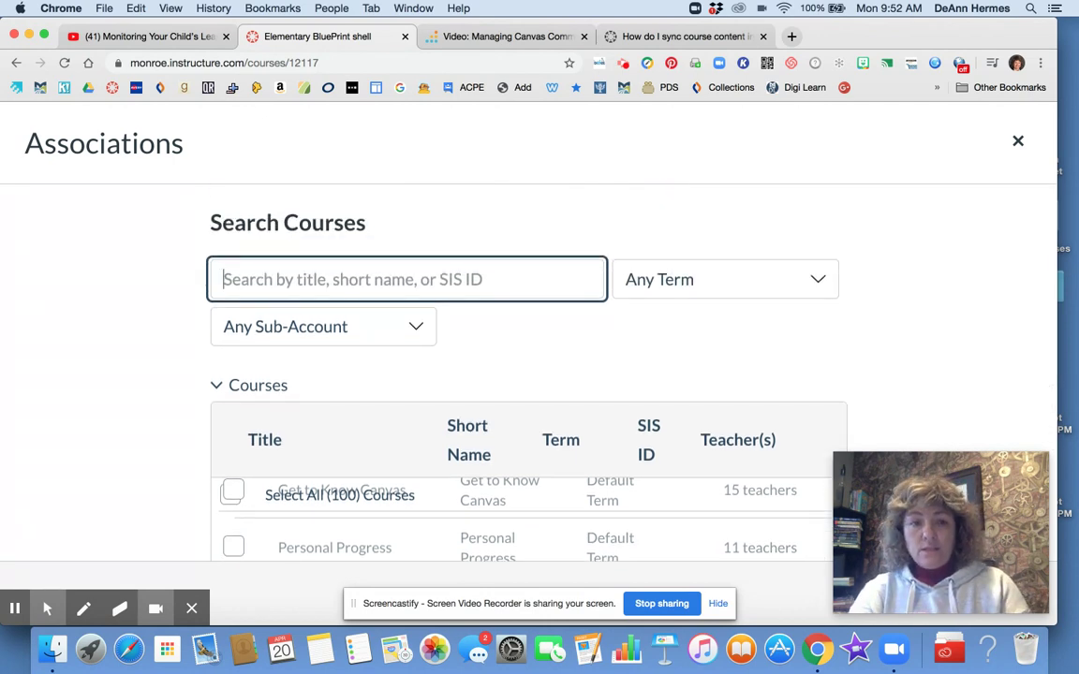
click(1018, 141)
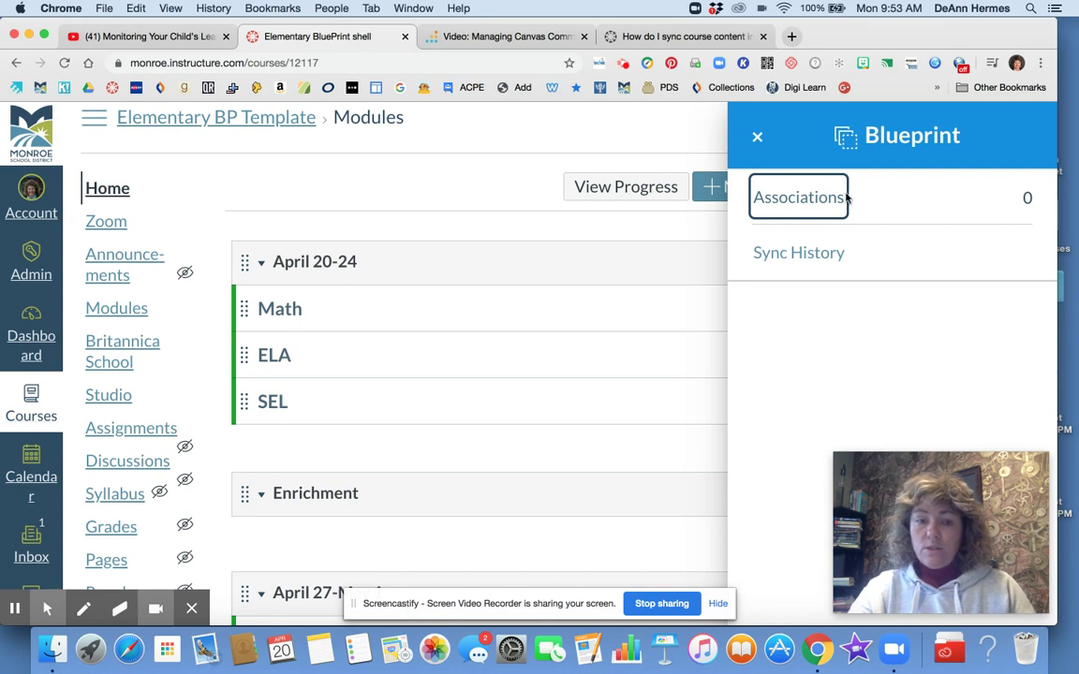
click(521, 128)
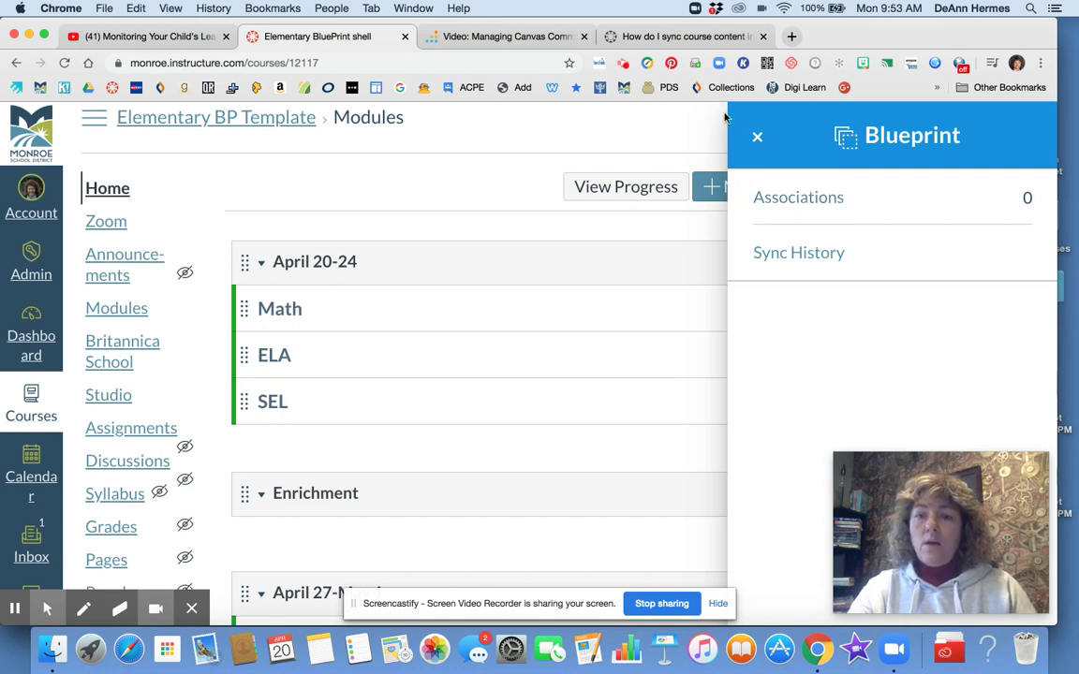
click(759, 139)
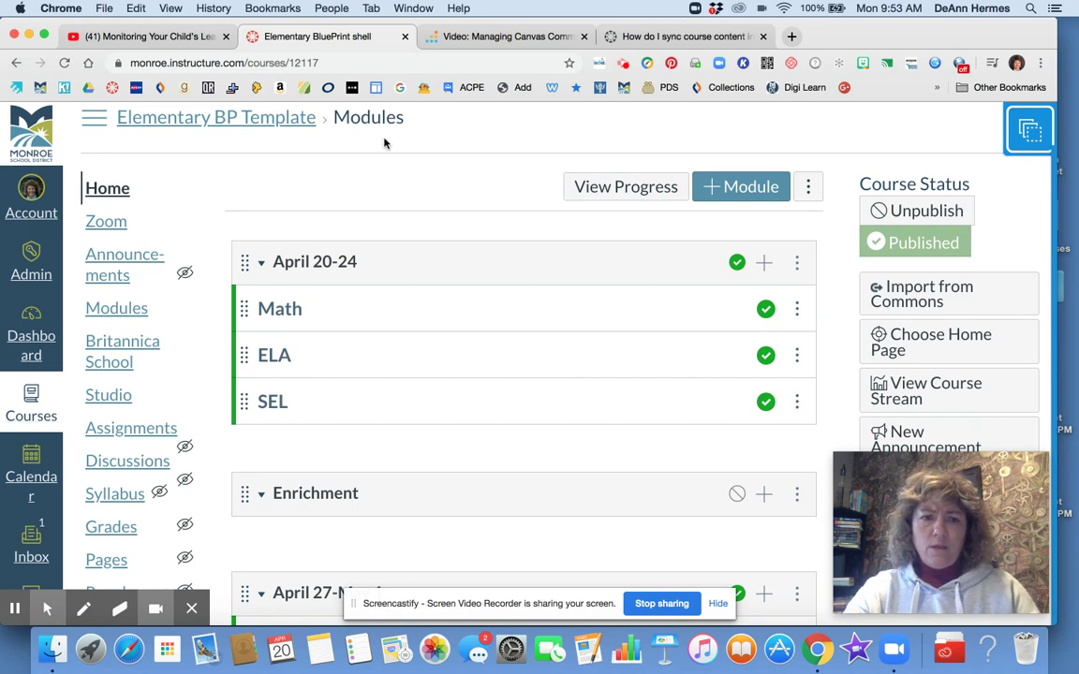
Show the Associations and Sync History entries in the template's Blueprint sidebar once more, and close the sidebar.
scroll(450, 181, up, 3)
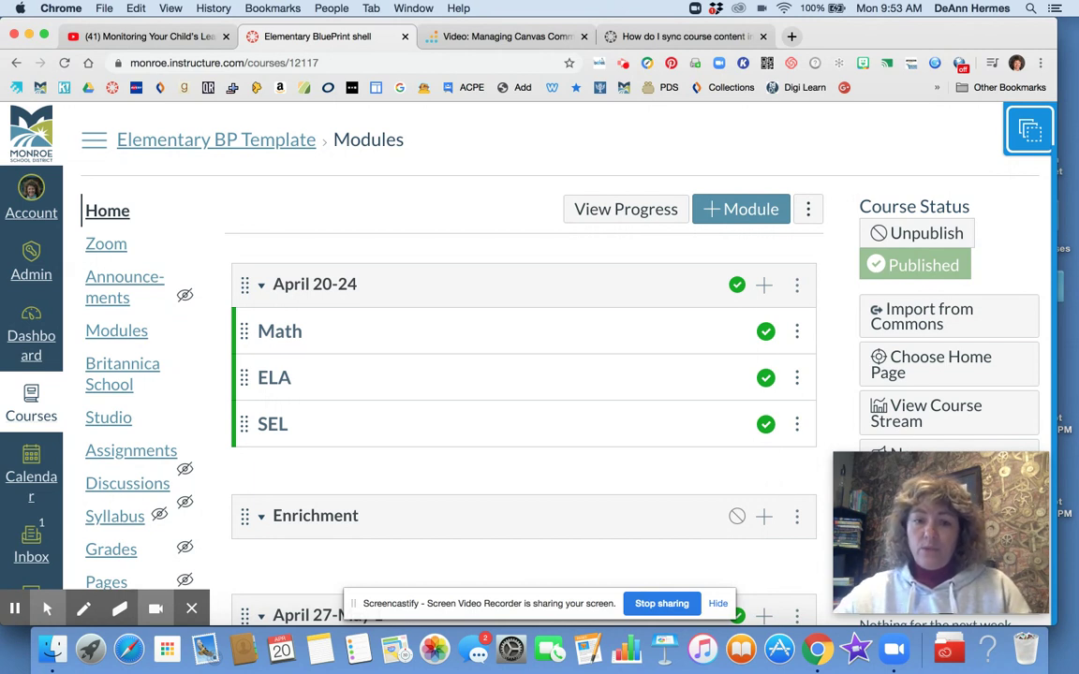
scroll(821, 368, down, 2)
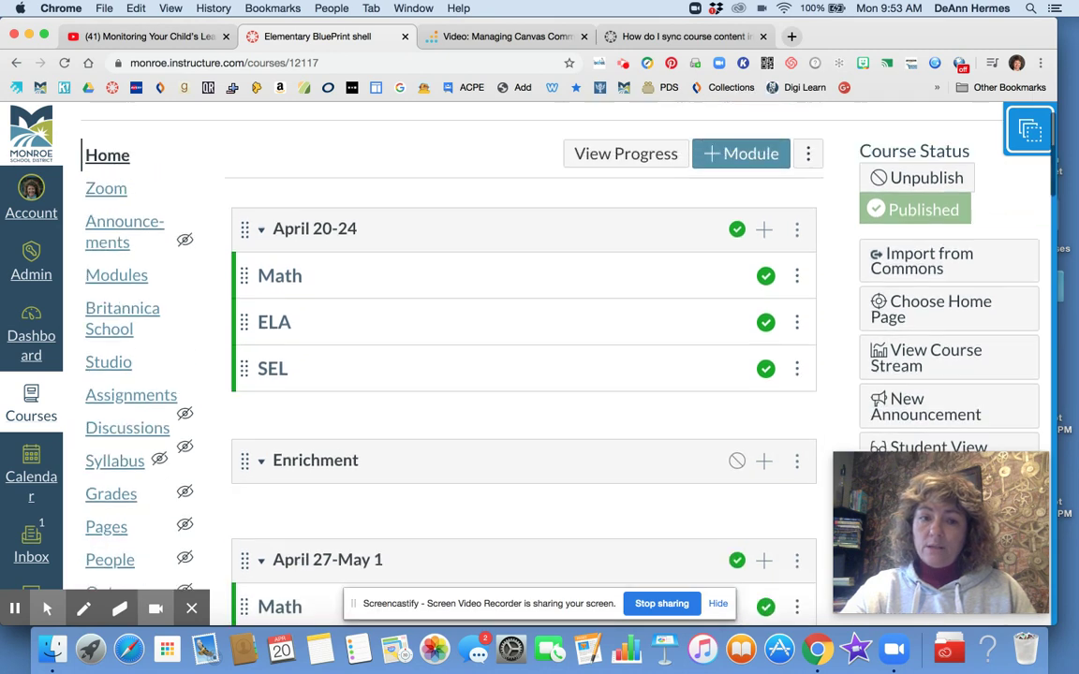
scroll(524, 375, up, 2)
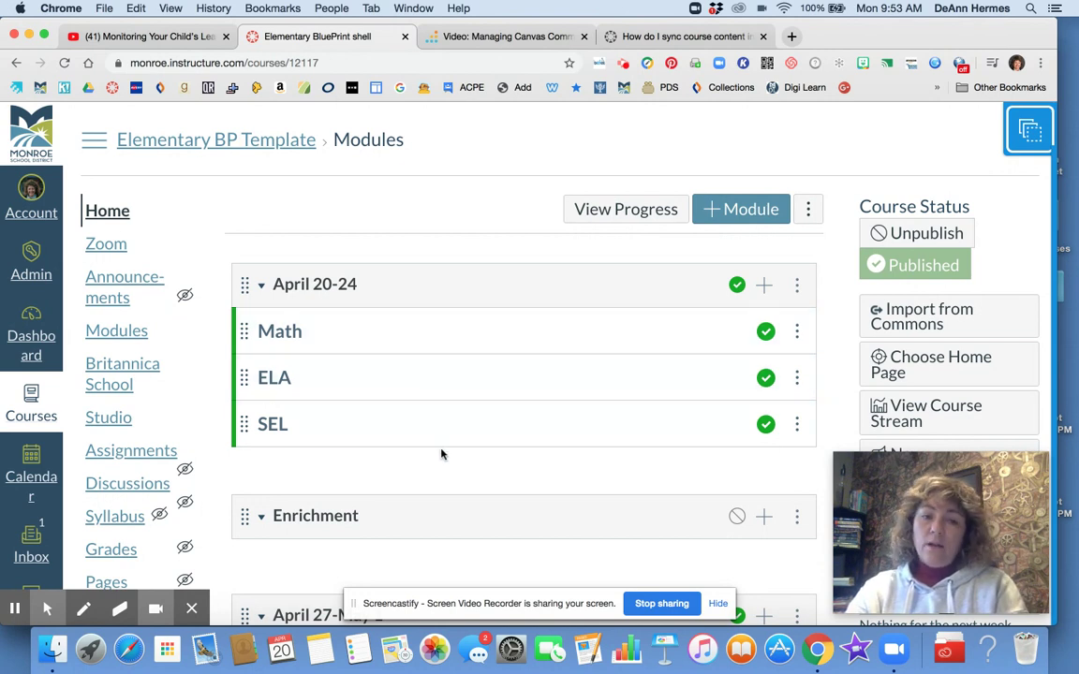
click(1027, 138)
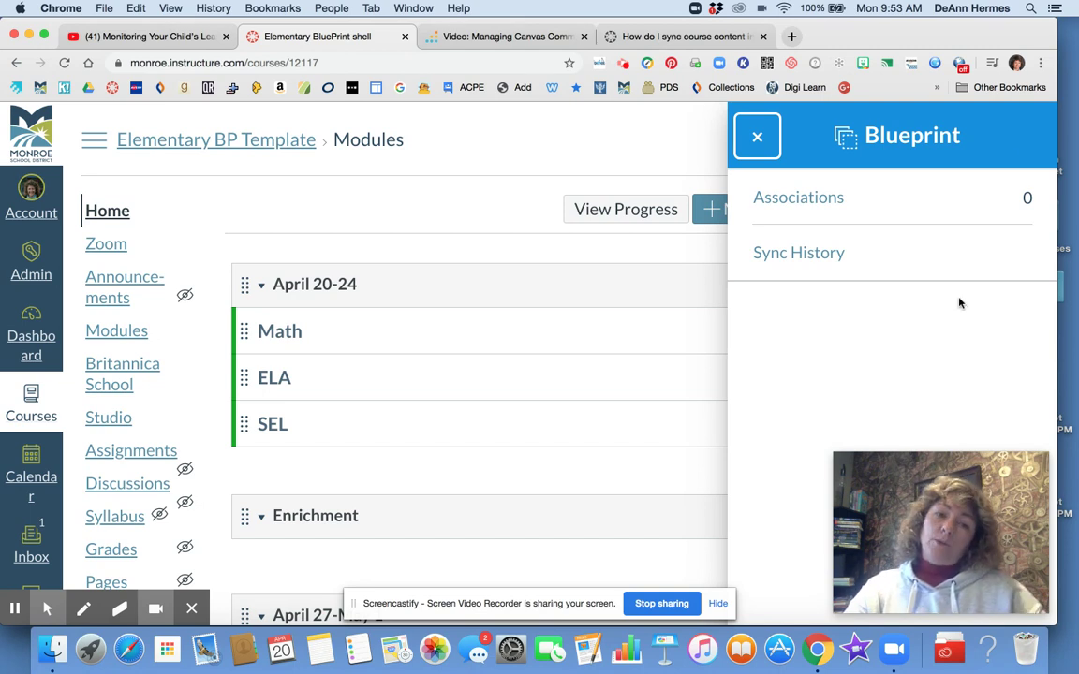
click(755, 134)
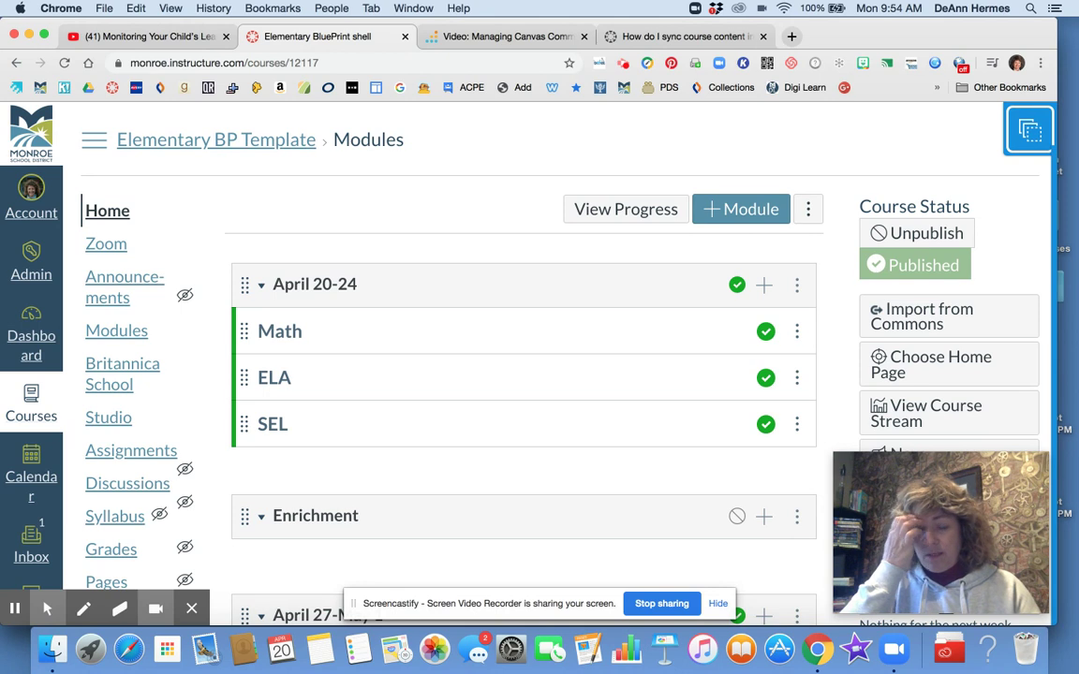
scroll(442, 150, down, 2)
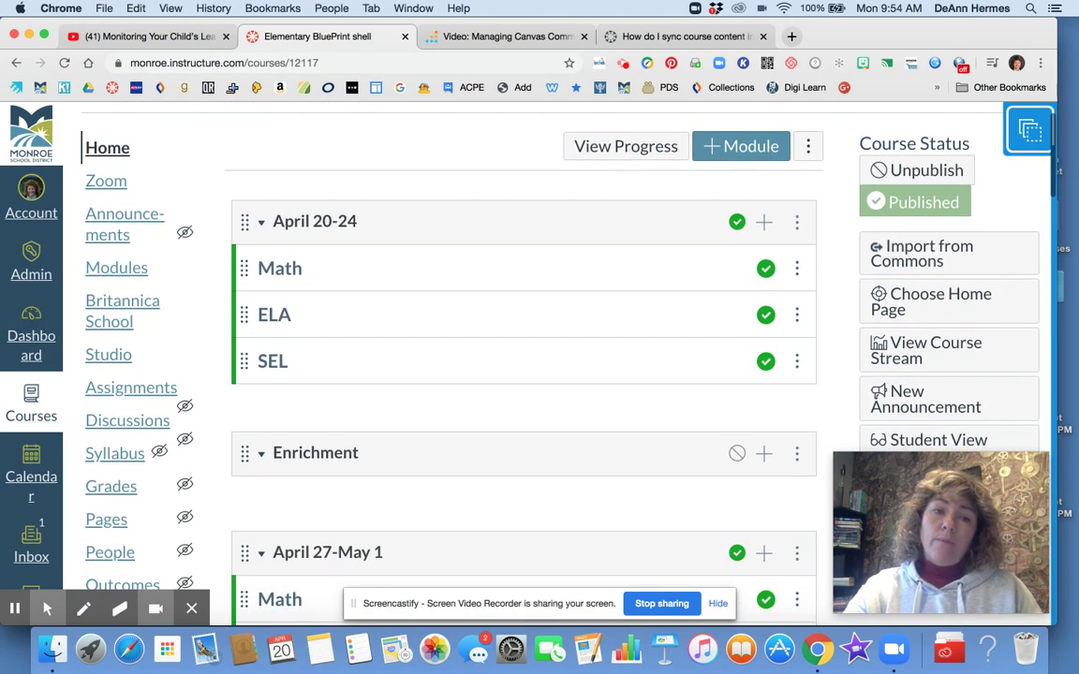
scroll(524, 356, down, 1)
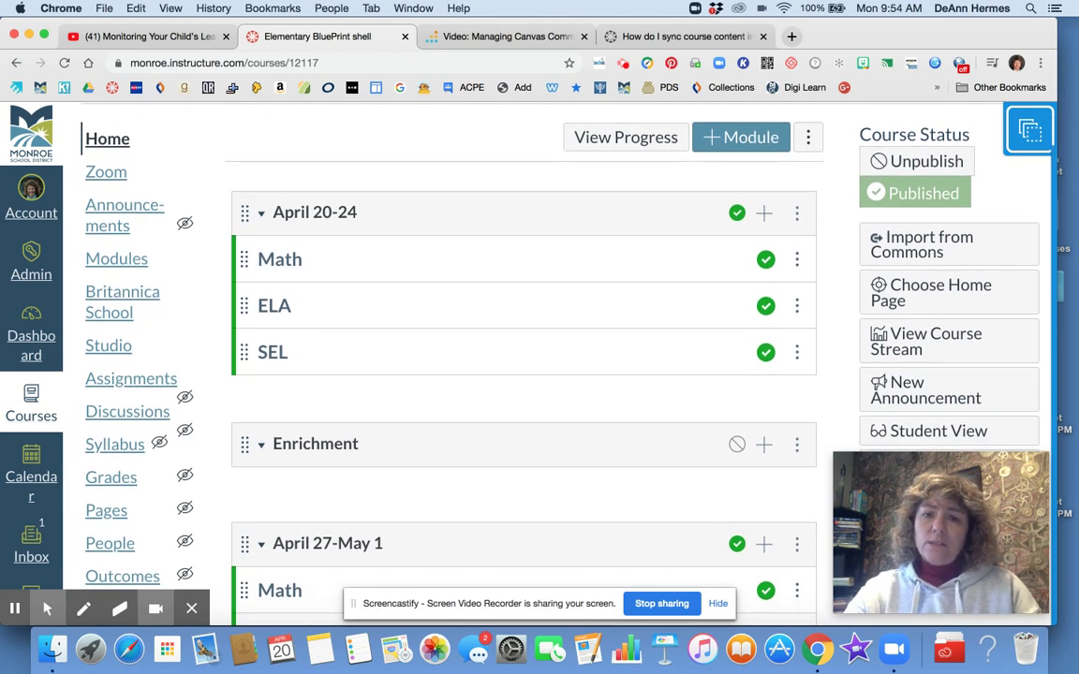
scroll(464, 160, up, 2)
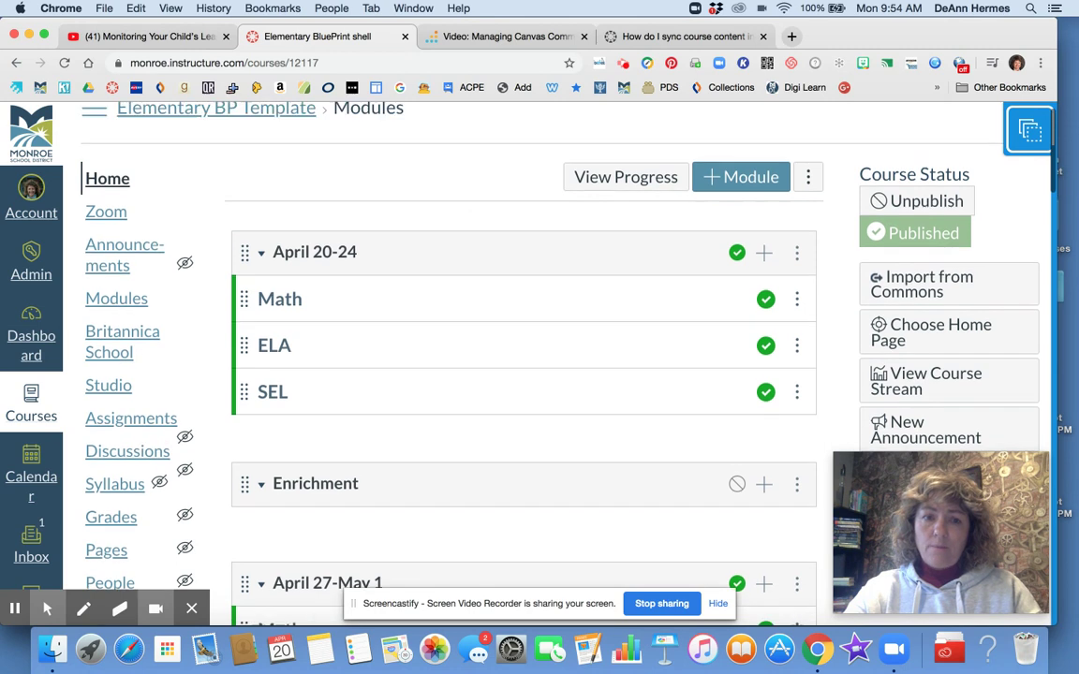
scroll(512, 328, up, 2)
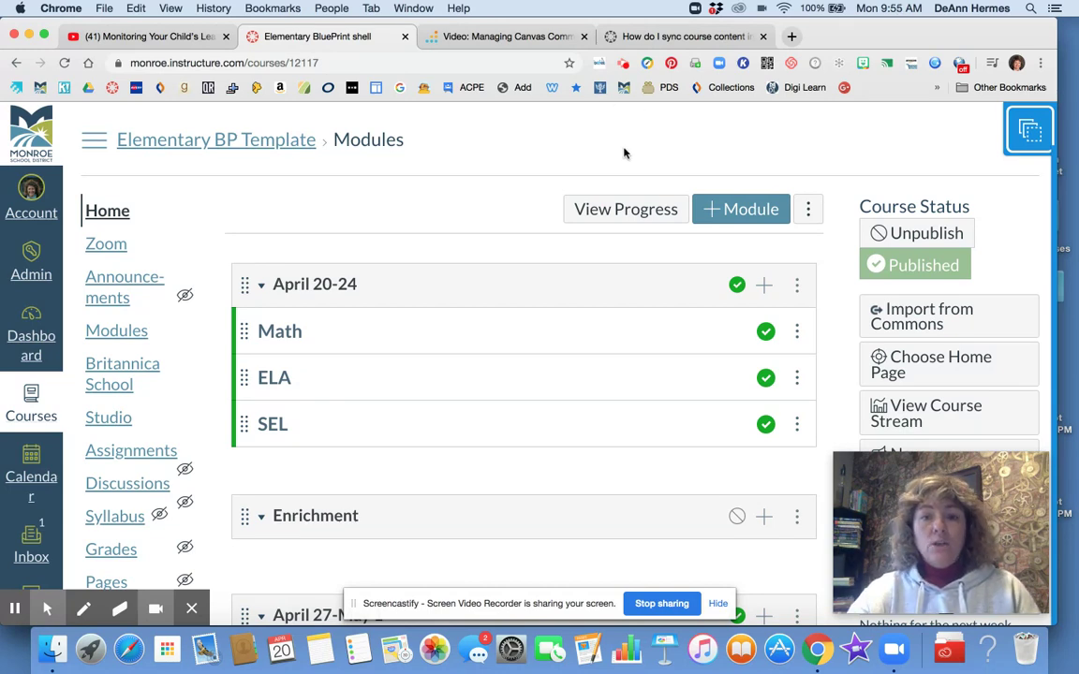
scroll(490, 190, down, 5)
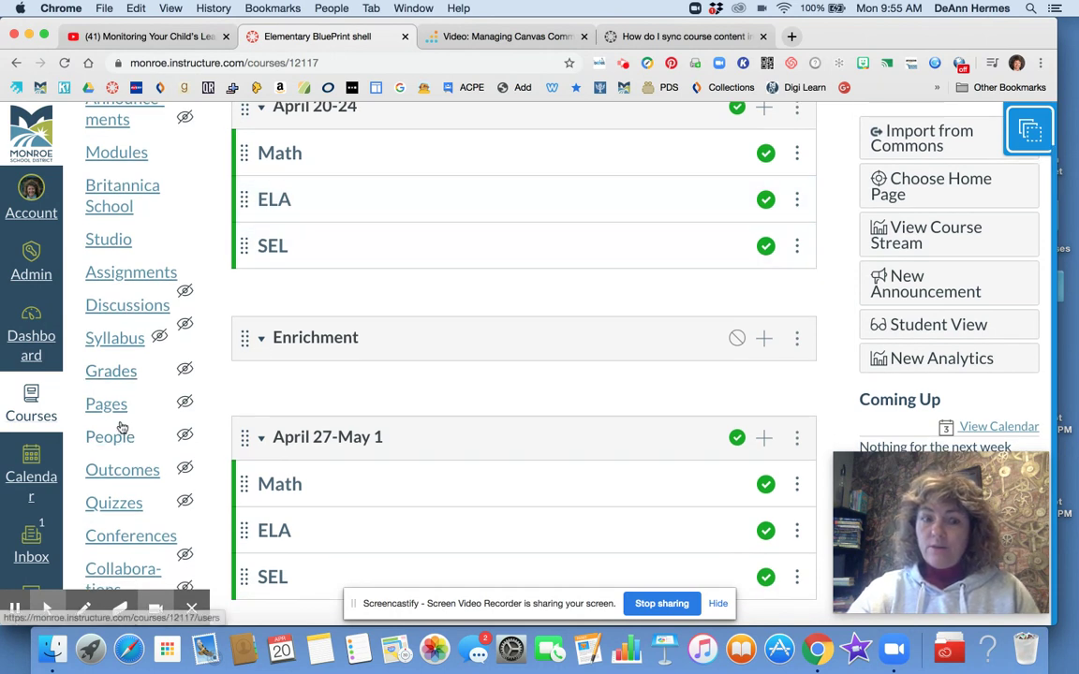
scroll(24, 600, up, 5)
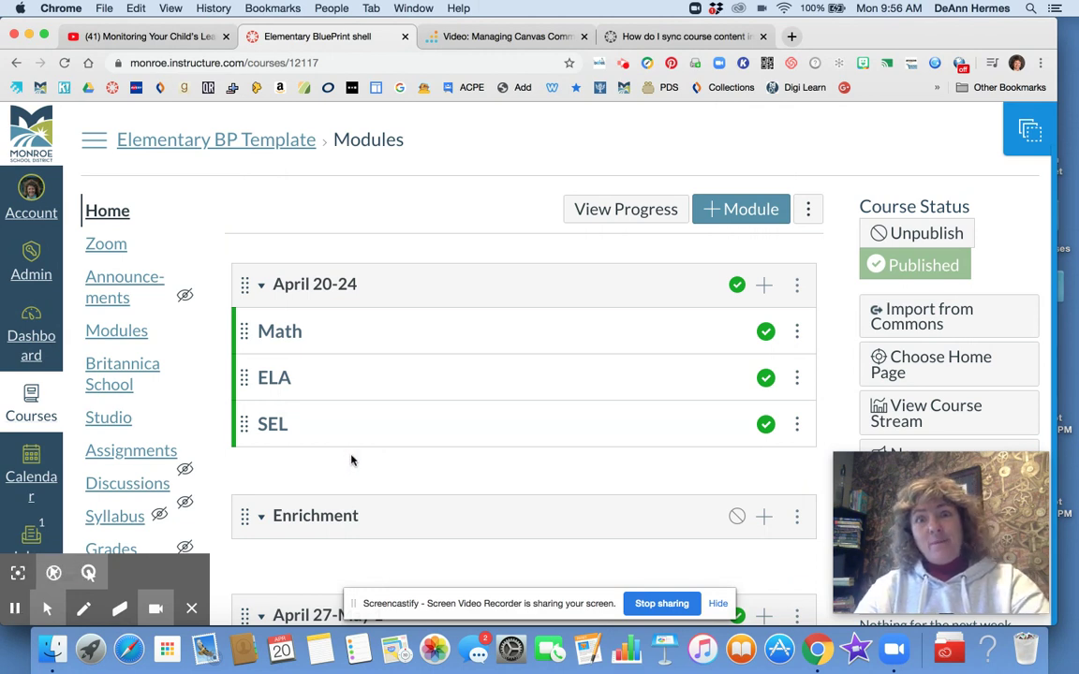
click(737, 284)
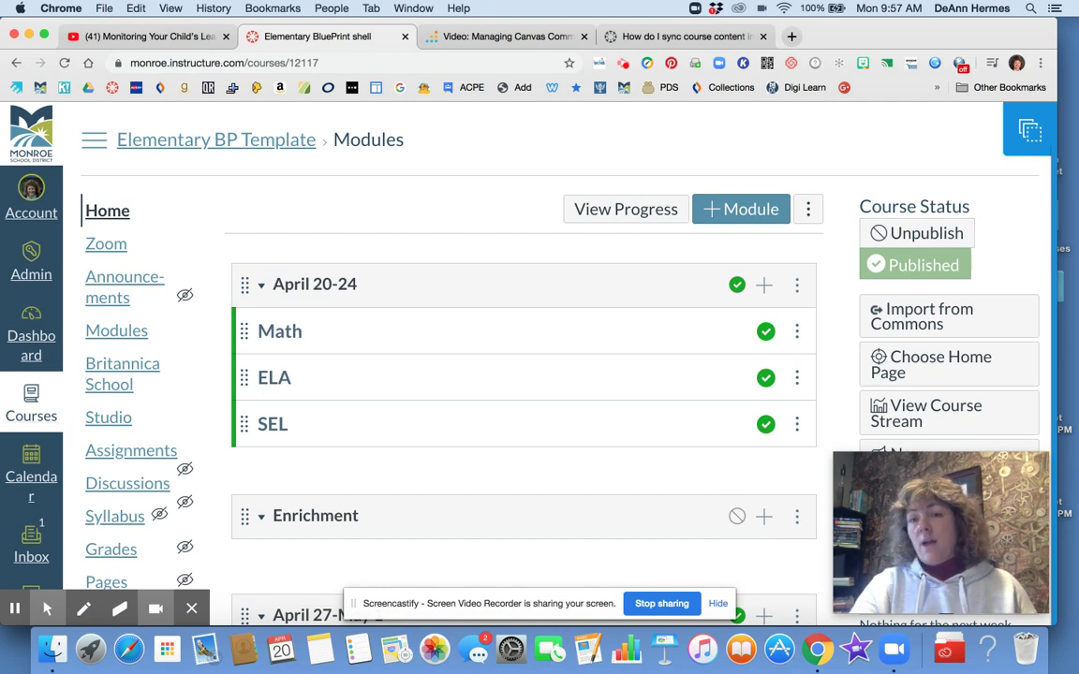
double_click(315, 515)
click(241, 470)
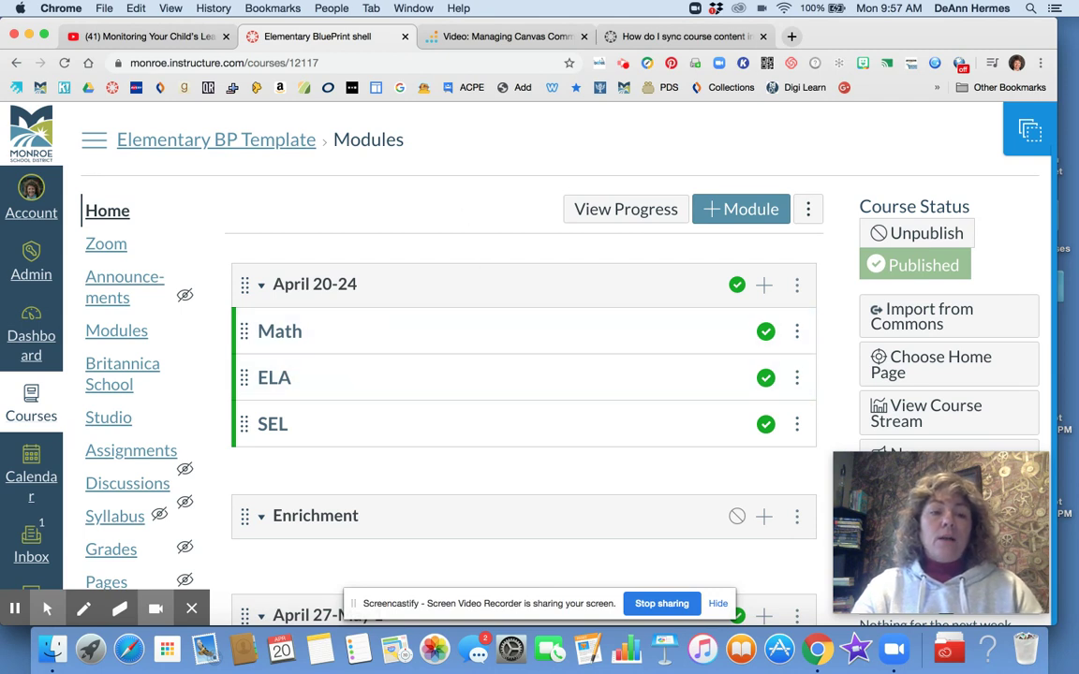
scroll(511, 328, down, 2)
scroll(512, 329, up, 2)
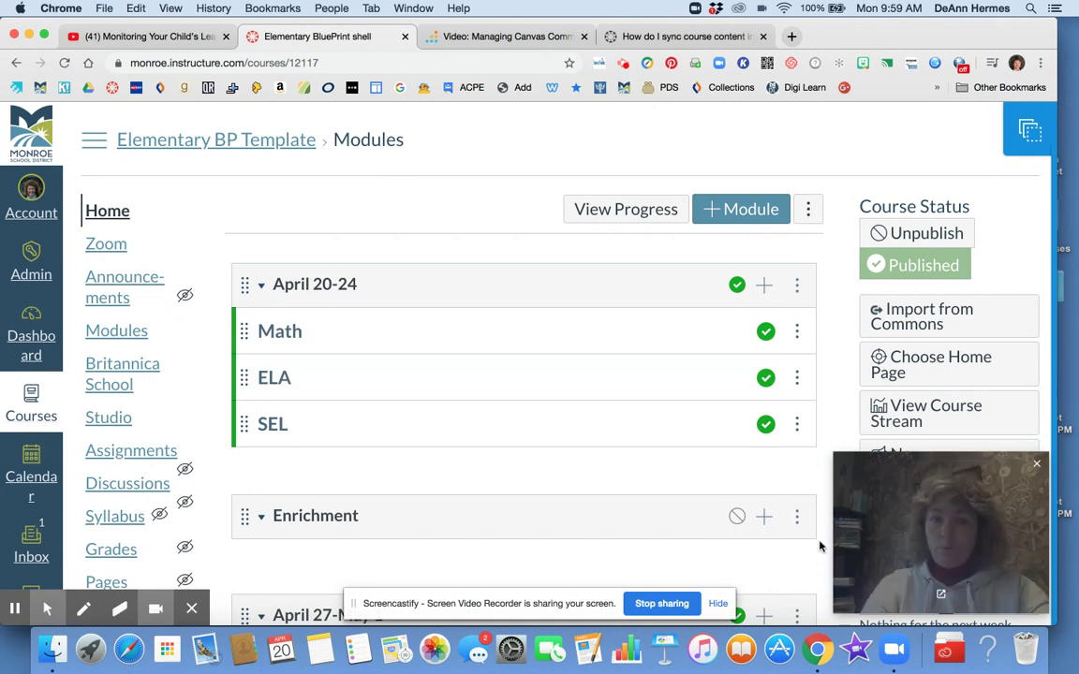
scroll(766, 571, down, 1)
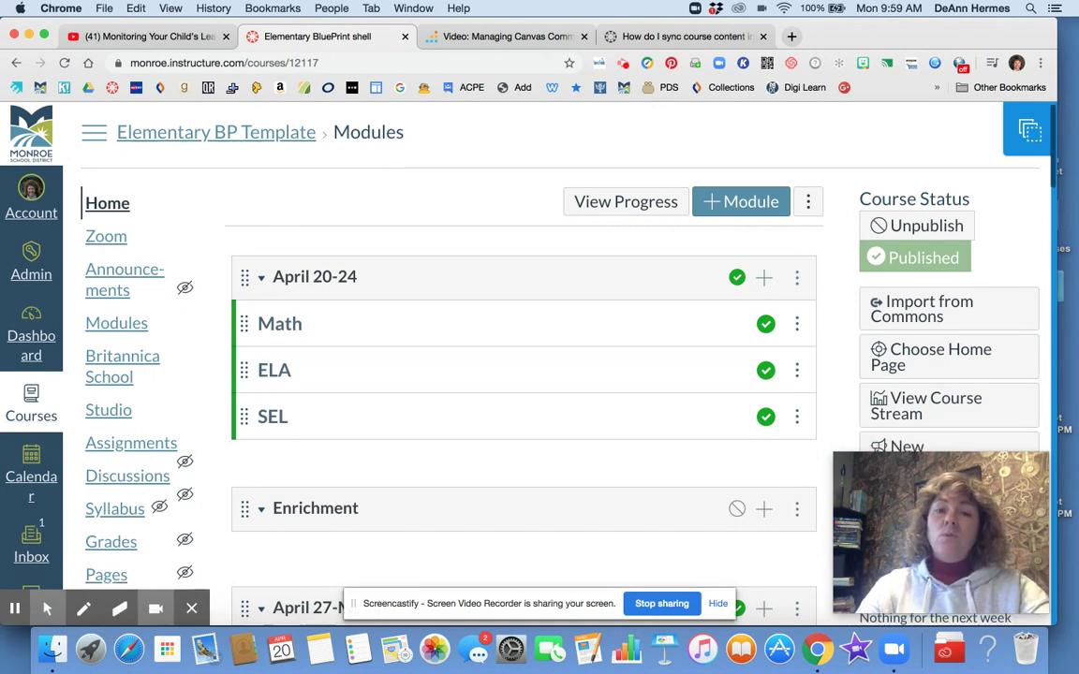
scroll(524, 374, down, 3)
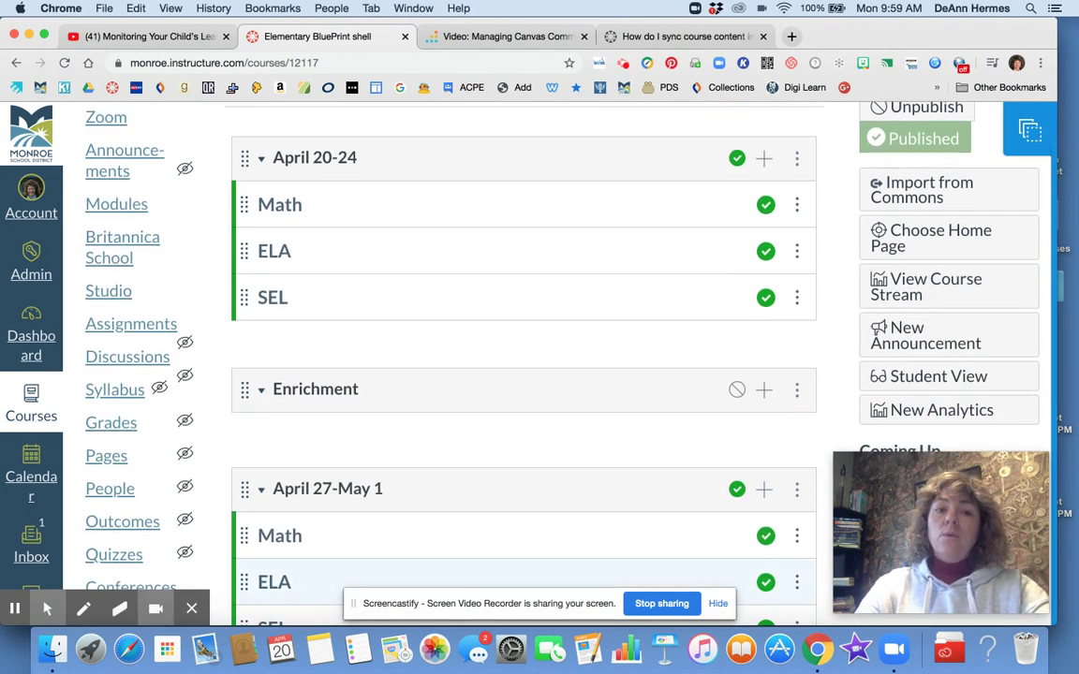
scroll(525, 375, up, 3)
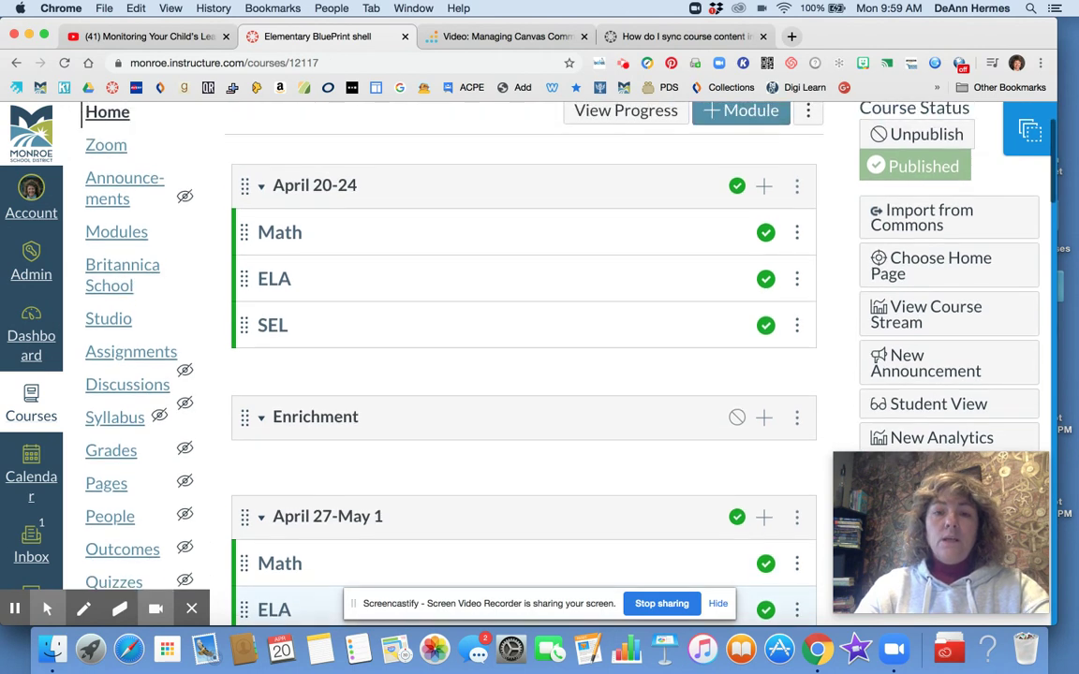